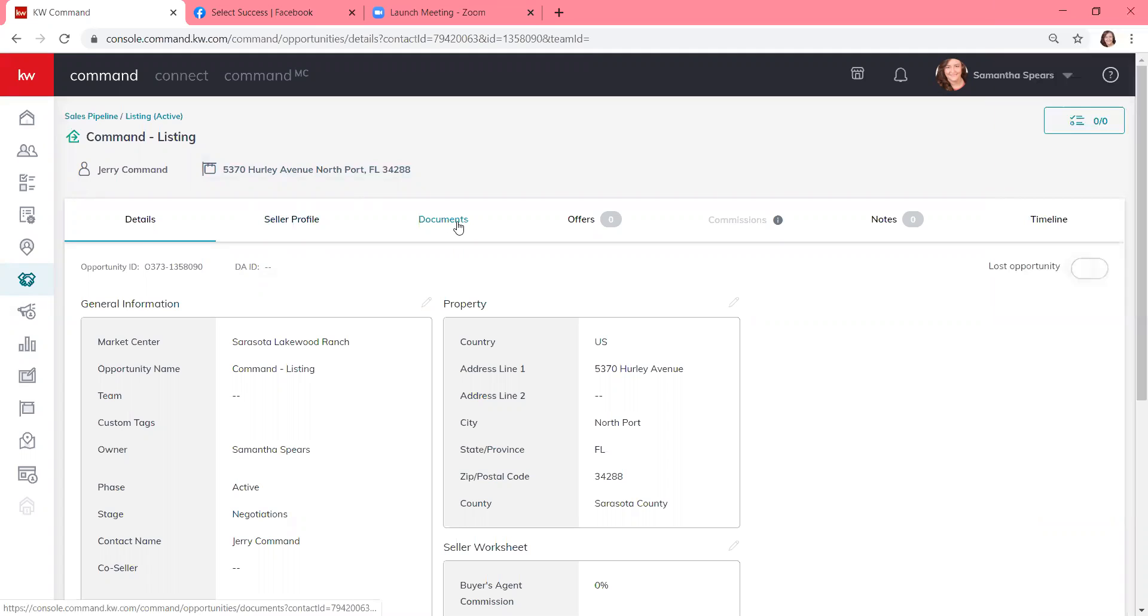
# - Open the listing's Documents checklist and read the info tooltip beside Commissions
pyautogui.click(458, 227)
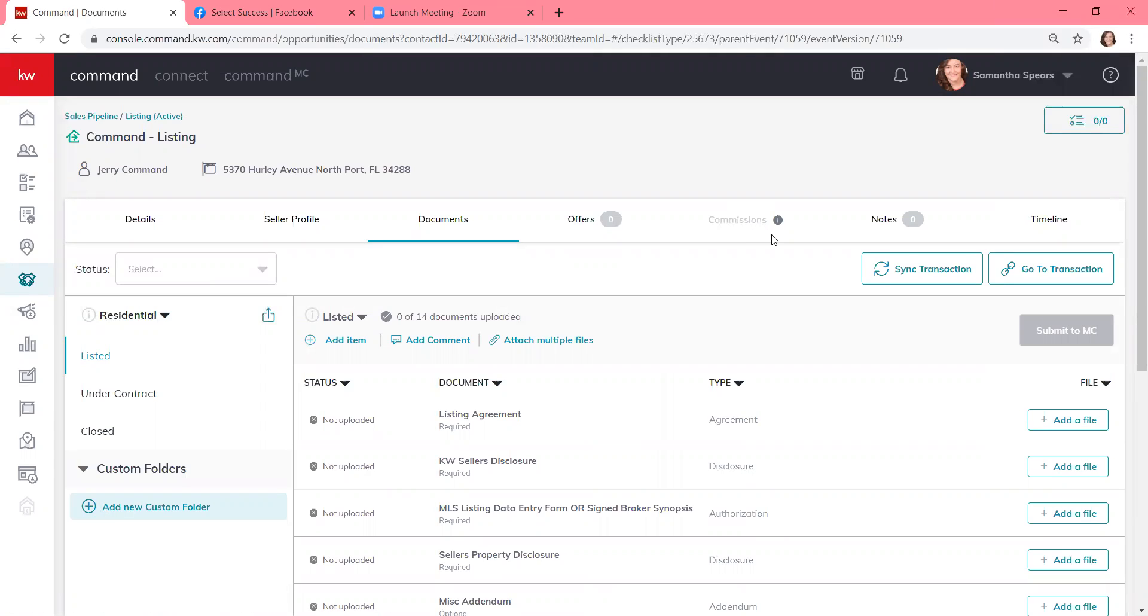
pyautogui.moveTo(778, 222)
# - Start a new offer version from the Offers page and rename it from 'Initial Offer' to 'Executed Offer'
pyautogui.click(582, 221)
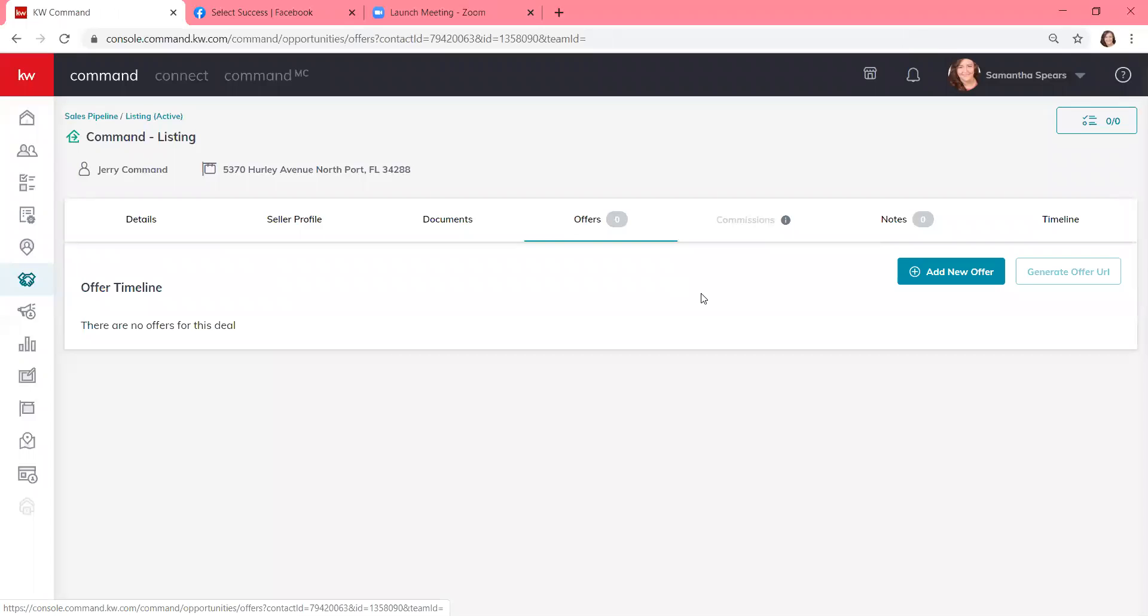
pyautogui.click(938, 281)
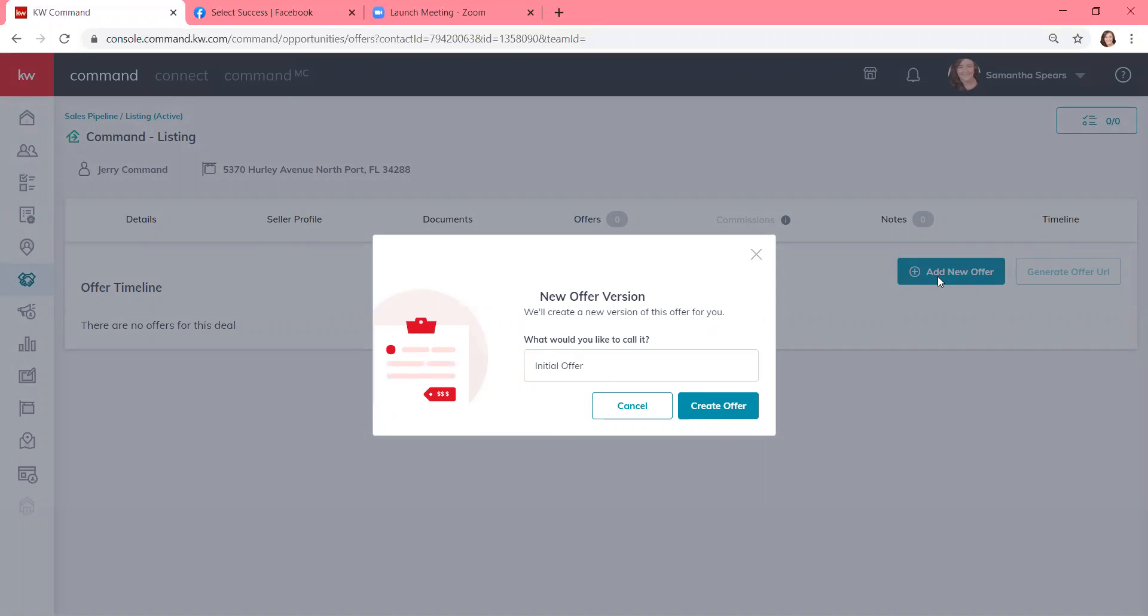
pyautogui.click(592, 365)
pyautogui.moveTo(592, 365); pyautogui.dragTo(520, 364)
pyautogui.write('Executed ')
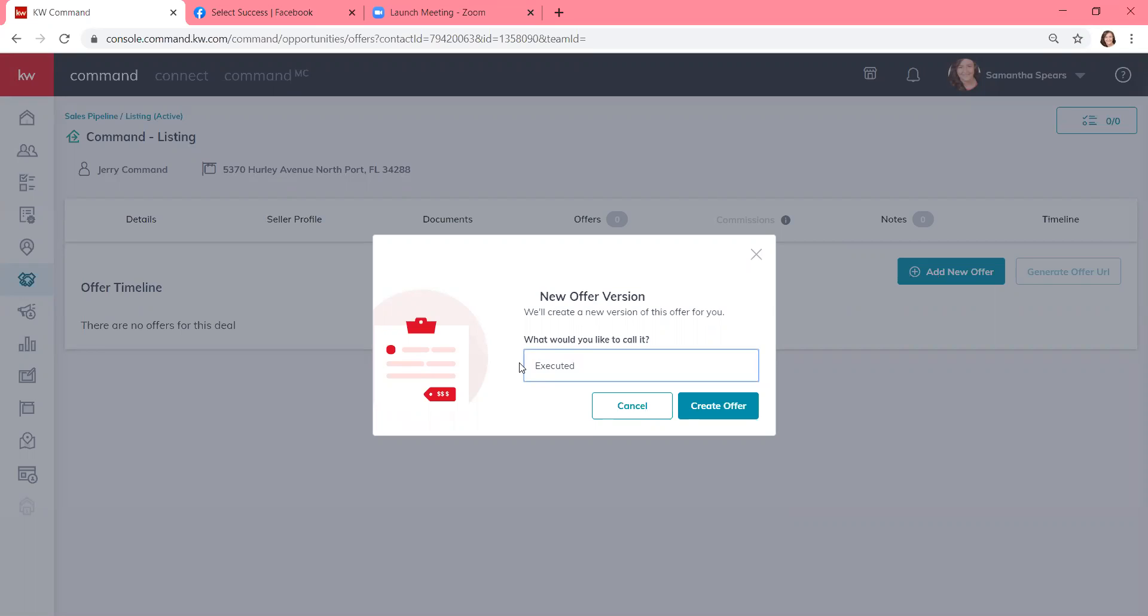
pyautogui.write('f')
pyautogui.press('BackSpace')
pyautogui.write('Offer')
# - Create the offer and pick May 27, 2020 as its close date
pyautogui.click(720, 412)
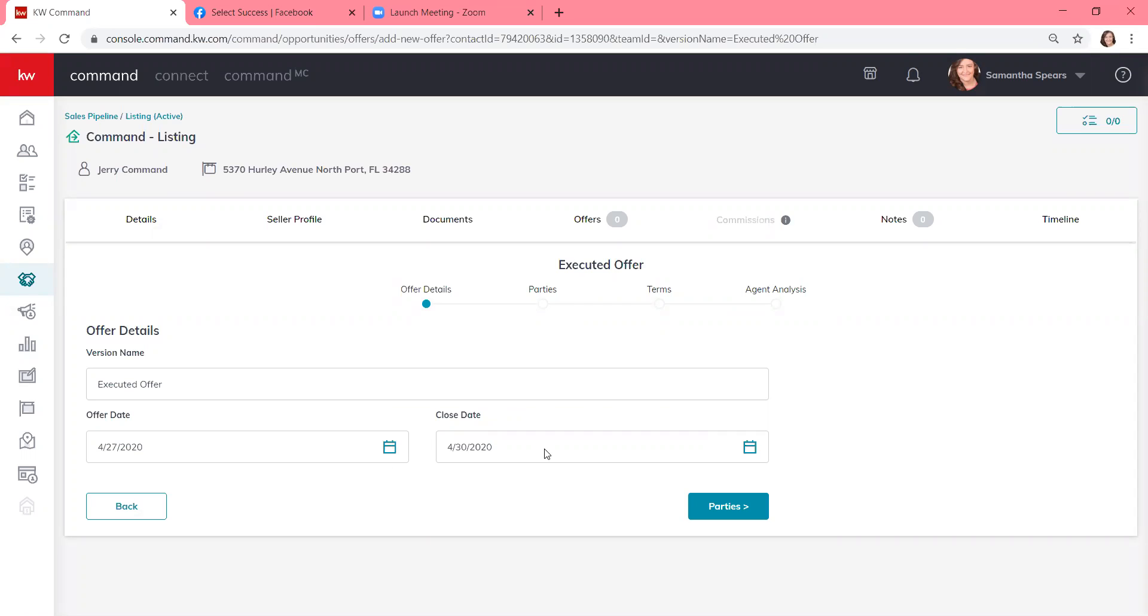
pyautogui.click(747, 451)
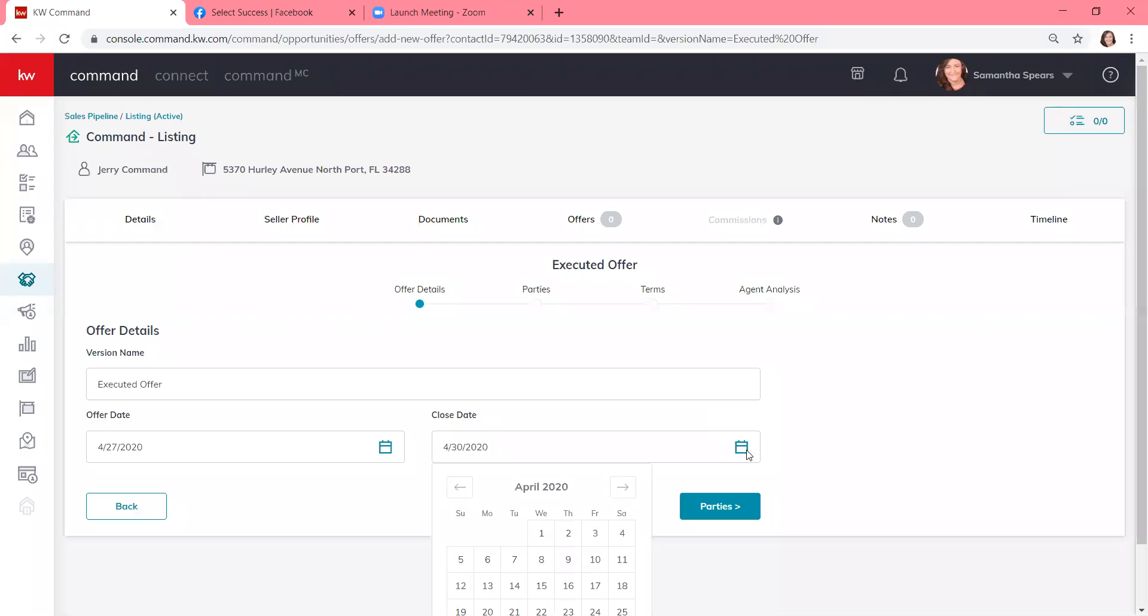
pyautogui.click(623, 486)
pyautogui.scroll(-1, 623, 481)
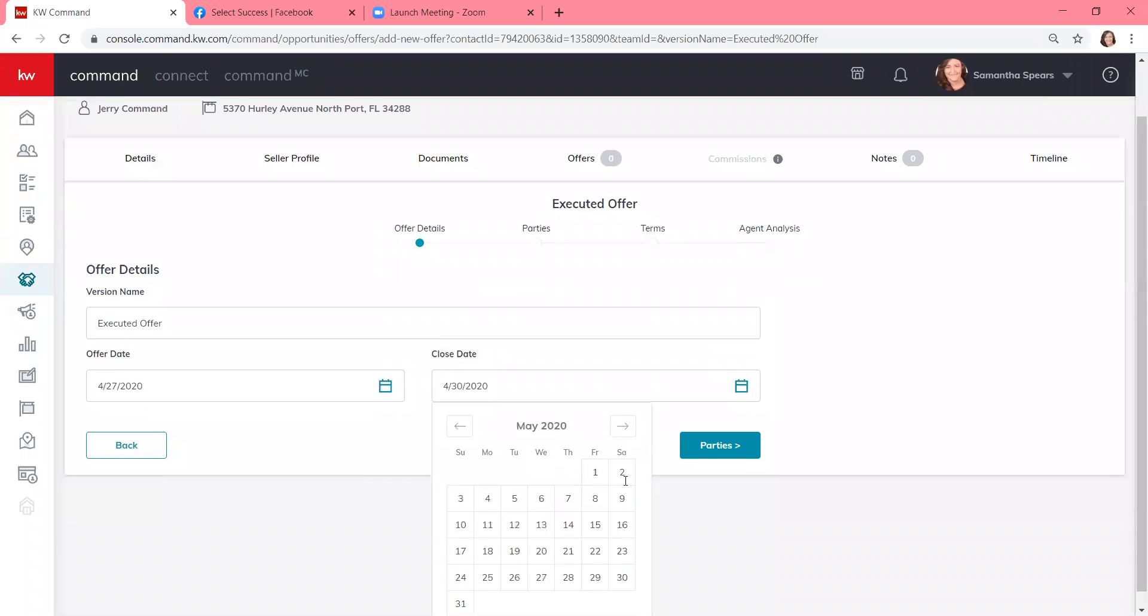
pyautogui.click(551, 571)
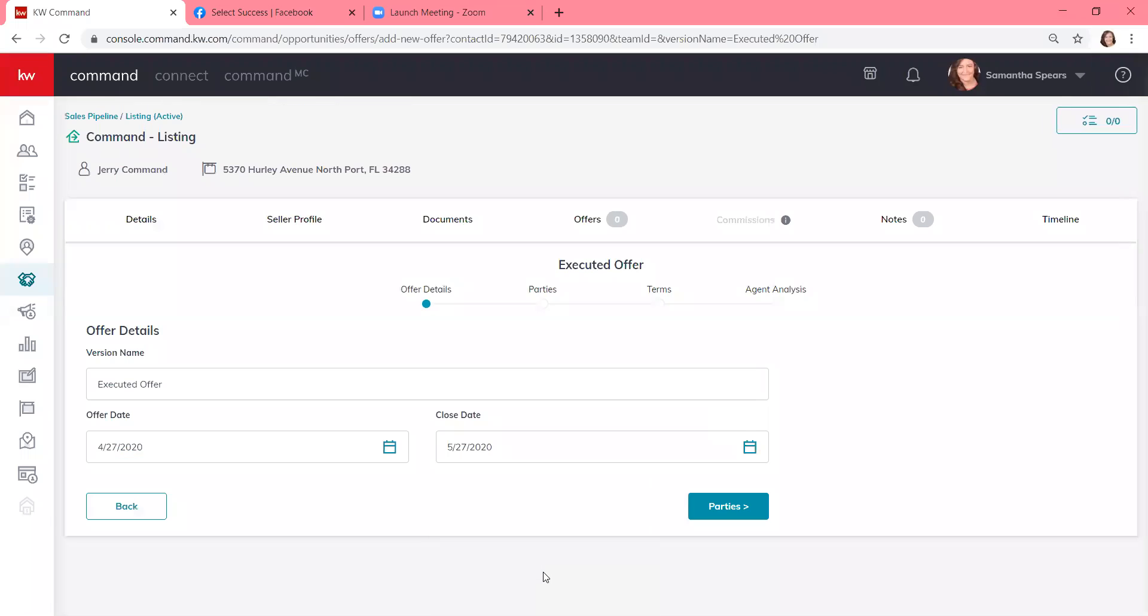
# - On the Parties step, enter the buyer's name and the buyer-side associate's name
pyautogui.click(715, 517)
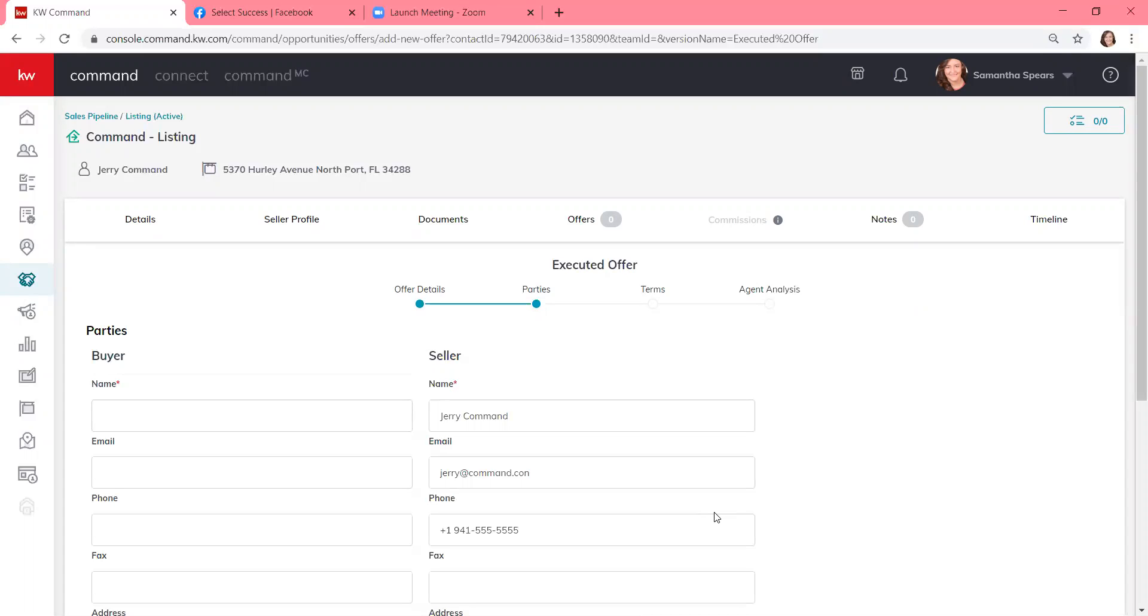
pyautogui.scroll(-5, 717, 518)
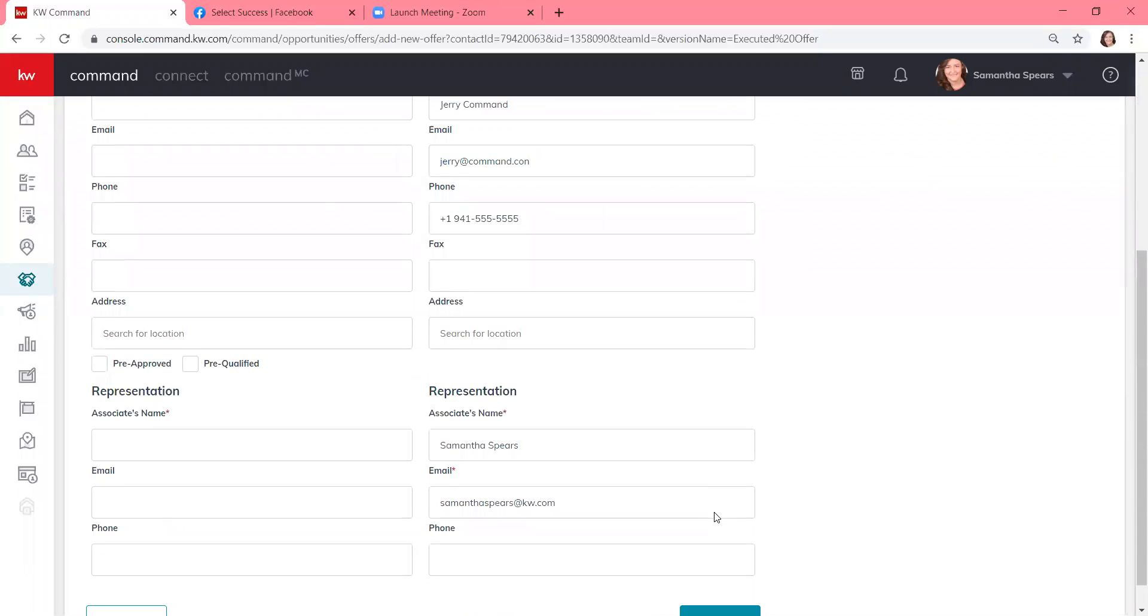
pyautogui.scroll(1, 715, 513)
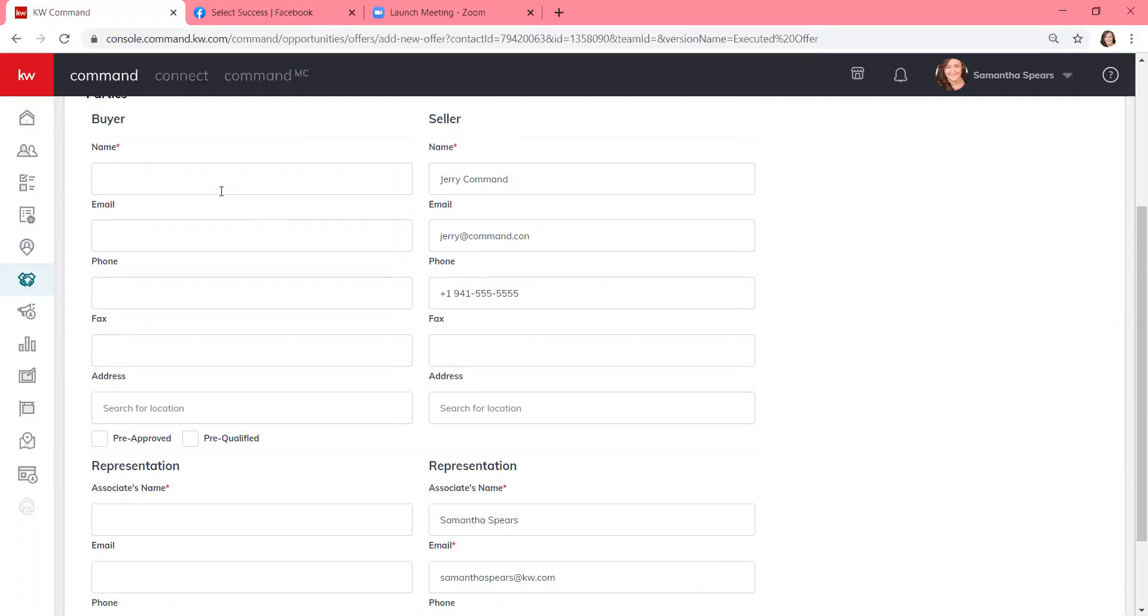
pyautogui.click(221, 191)
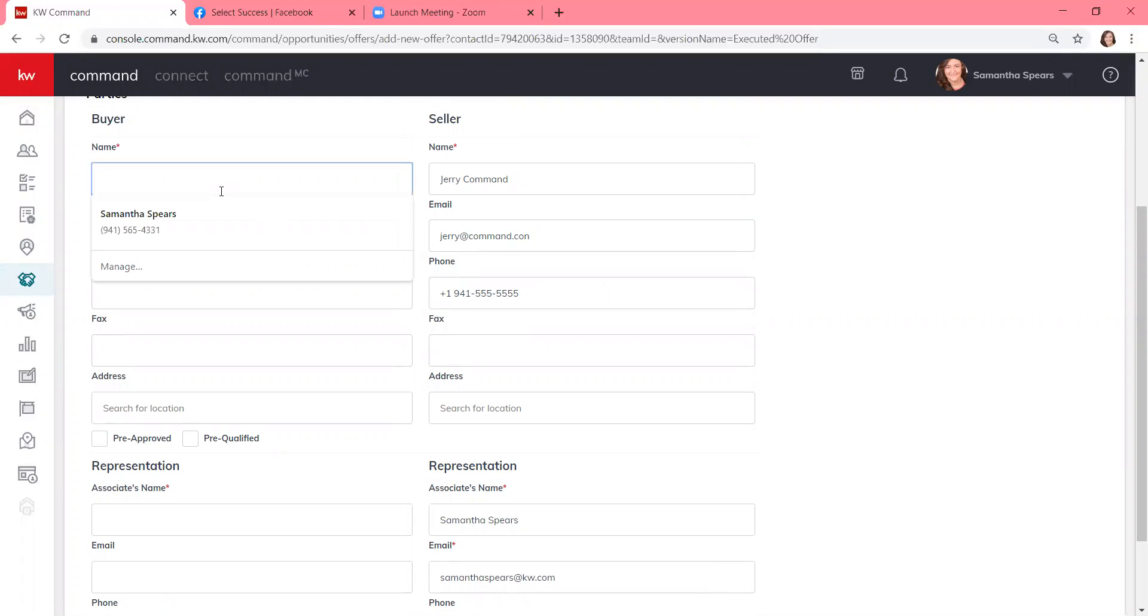
pyautogui.write('Bob Buyer')
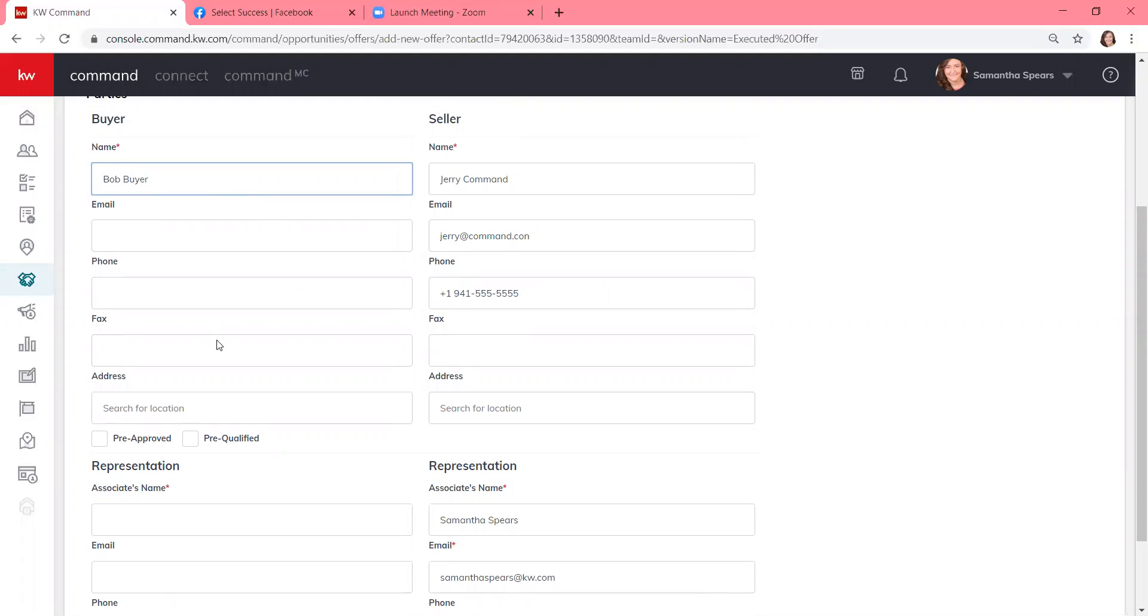
pyautogui.click(185, 519)
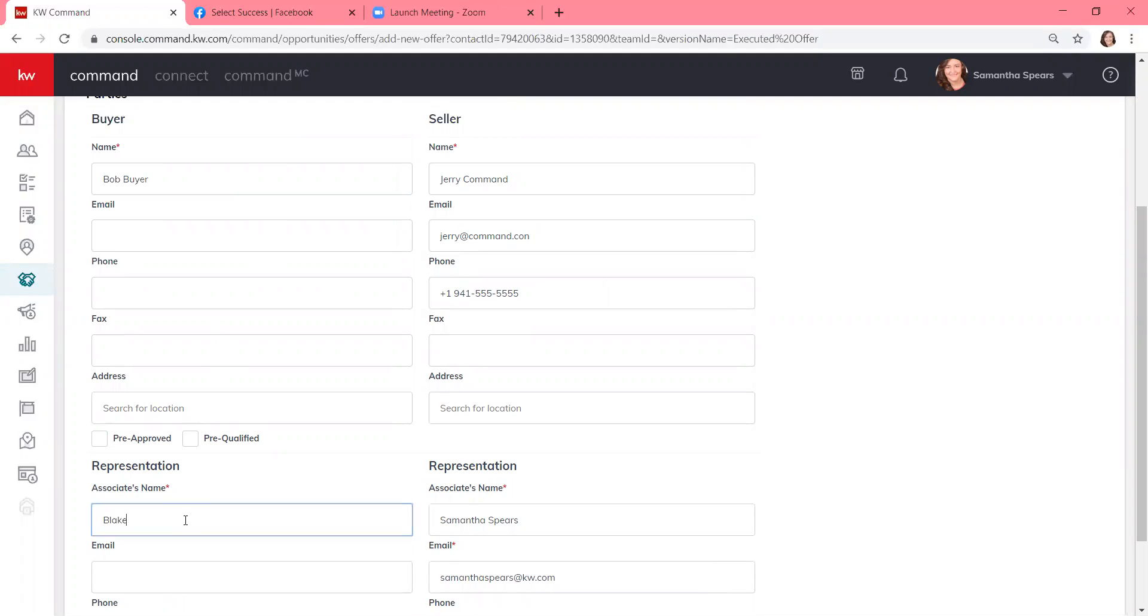
pyautogui.click(309, 460)
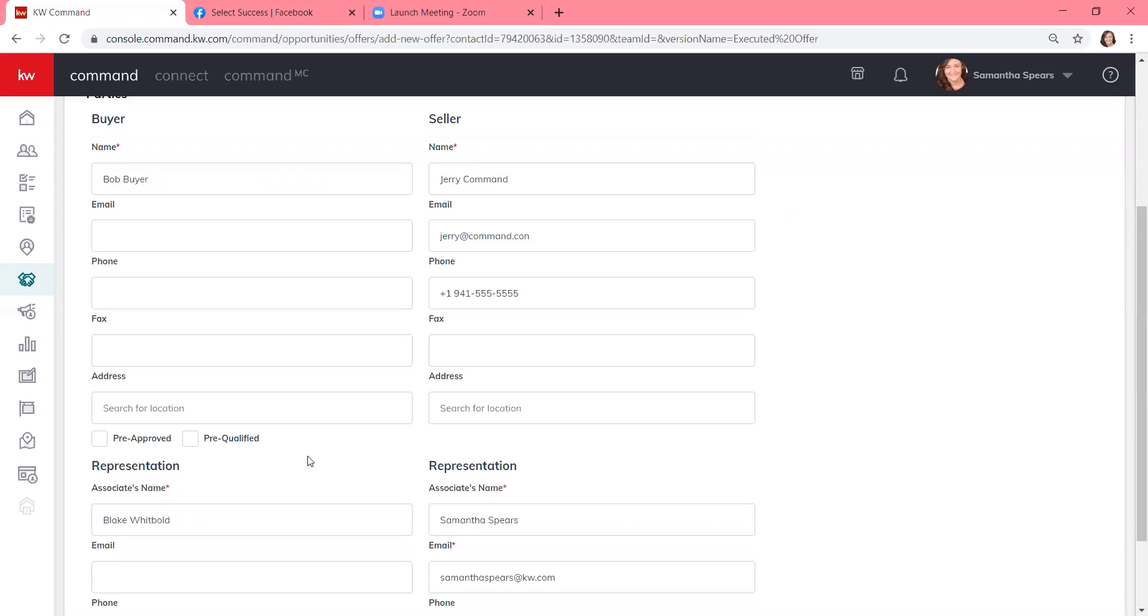
pyautogui.scroll(-1, 310, 460)
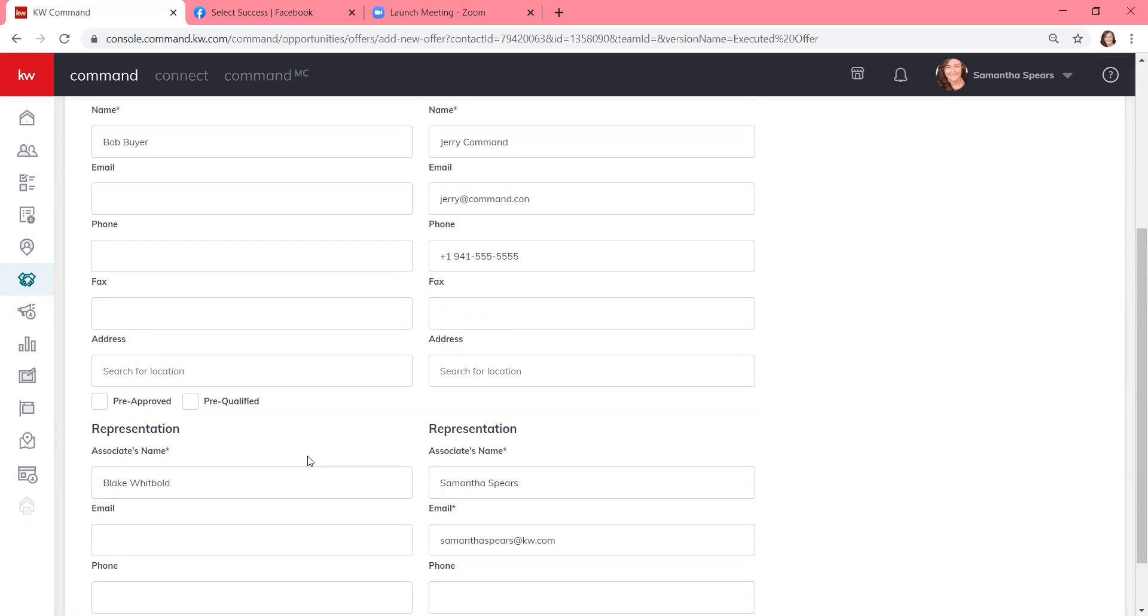
pyautogui.scroll(-2, 309, 461)
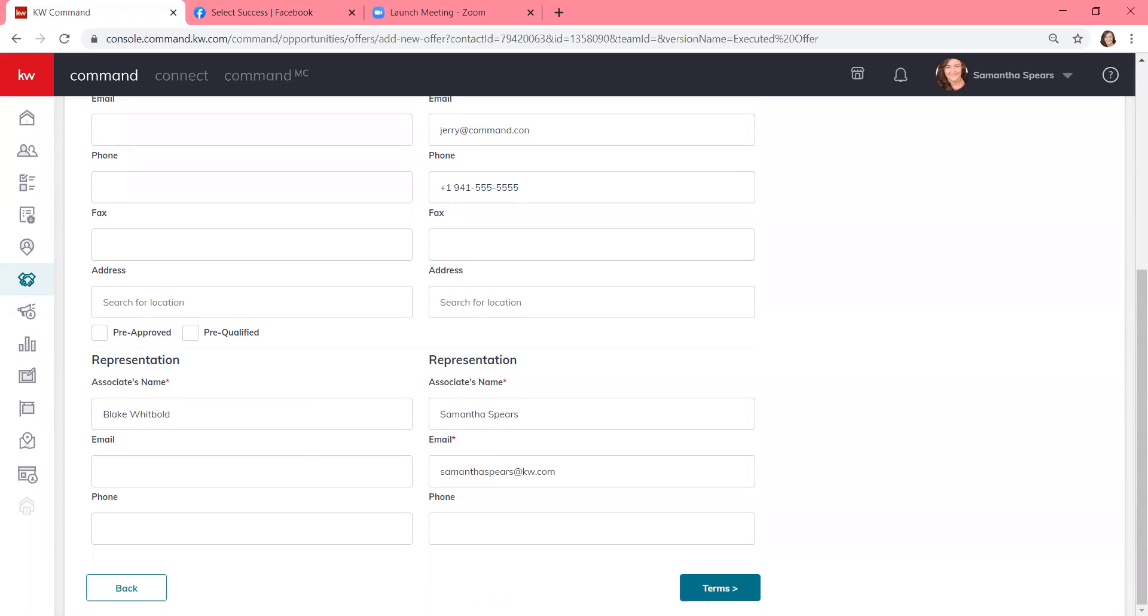
# - On the Terms step, enter 10000 cash and a 200000 finance amount
pyautogui.click(720, 588)
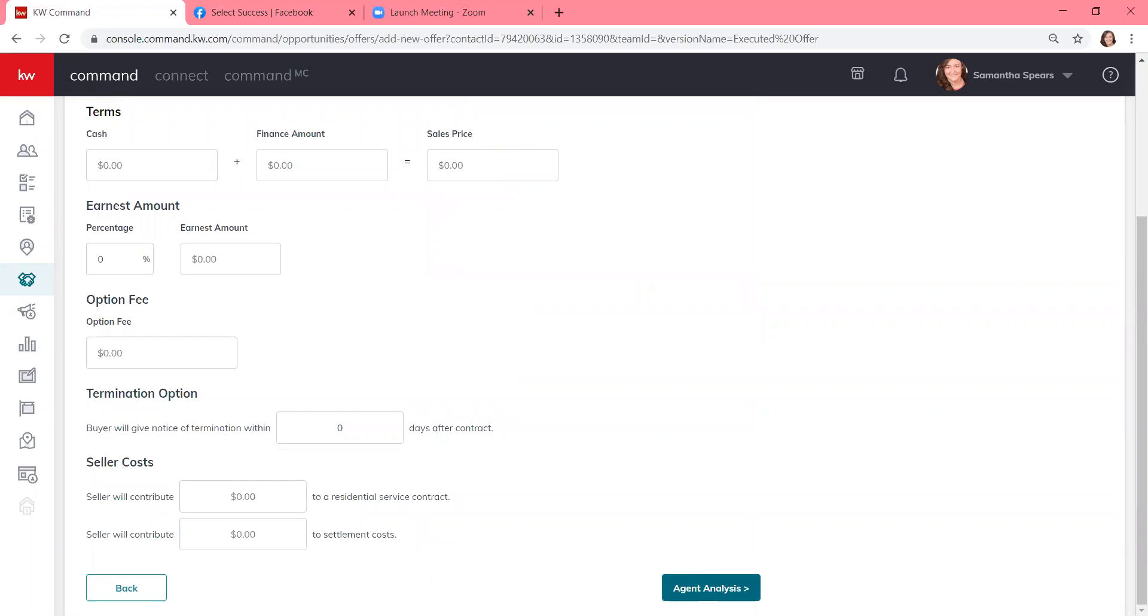
pyautogui.scroll(1, 720, 587)
pyautogui.scroll(2, 594, 356)
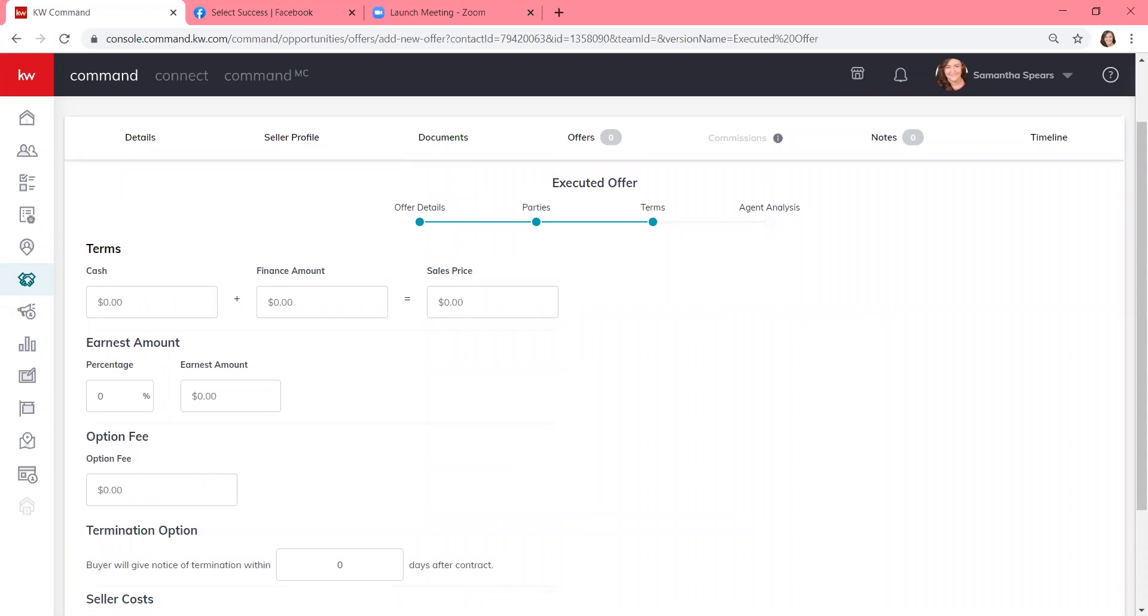
pyautogui.scroll(-2, 594, 356)
pyautogui.scroll(3, 336, 390)
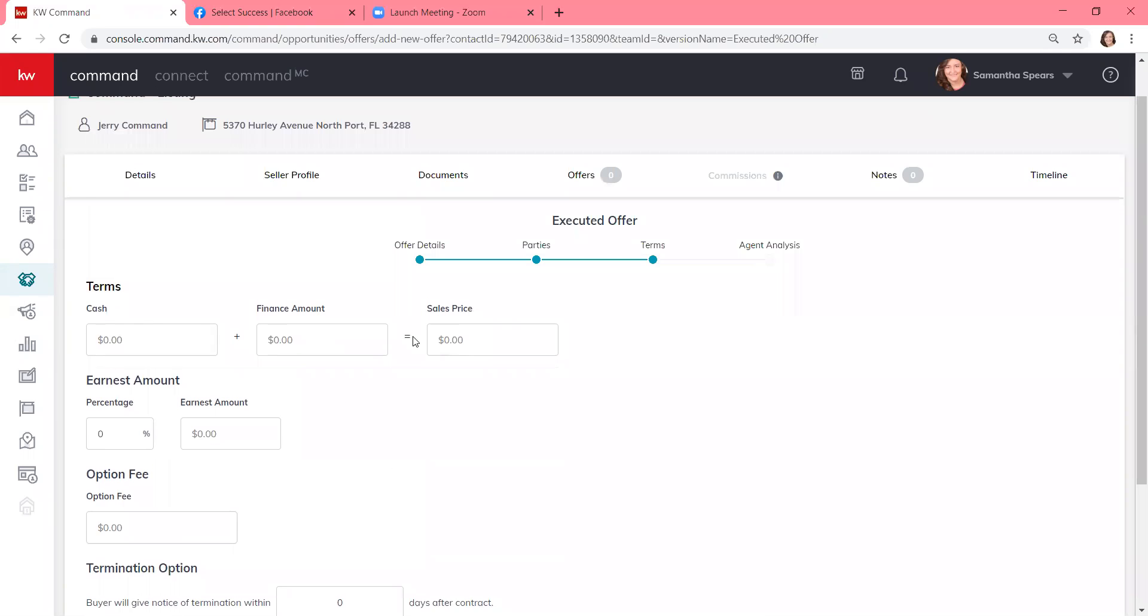
pyautogui.click(170, 341)
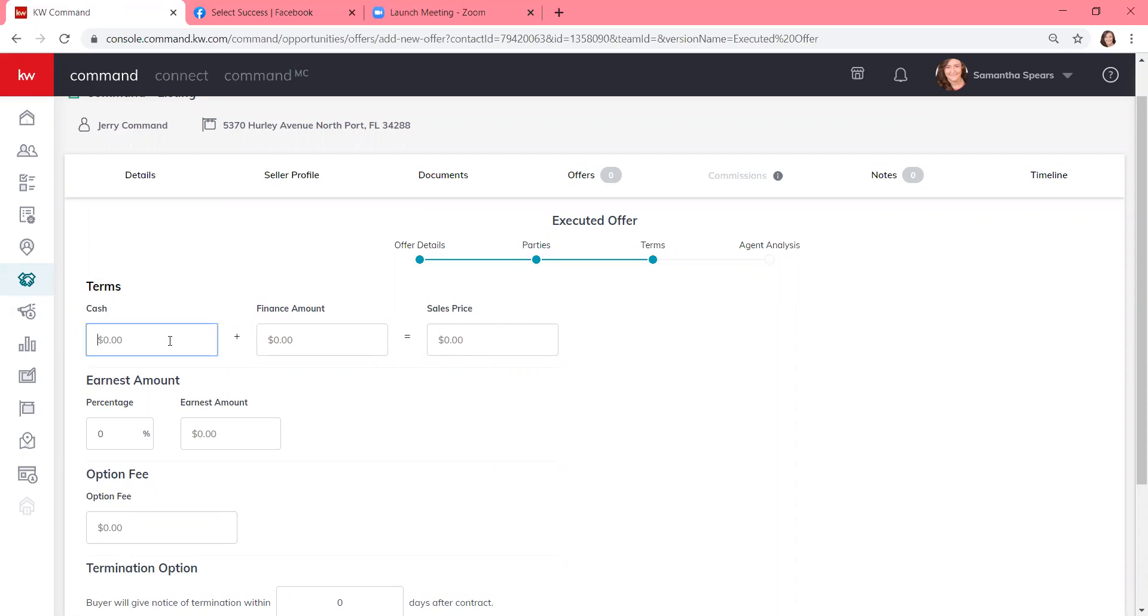
pyautogui.write('100000')
pyautogui.click(285, 333)
pyautogui.write('2000000')
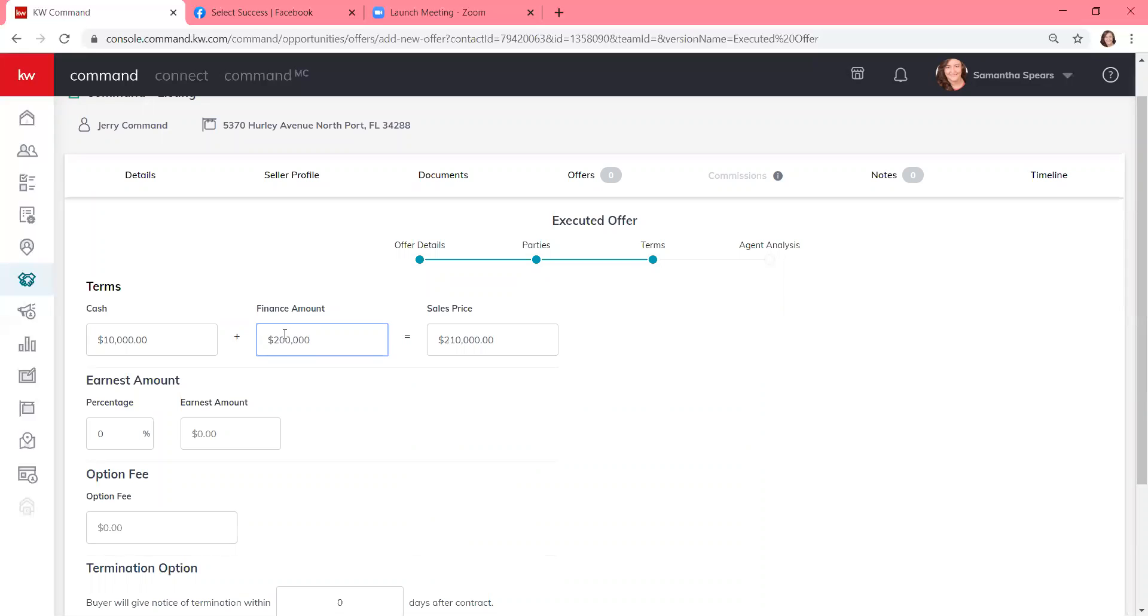
# - Confirm the $210,000.00 Sales Price, then move through the Earnest Amount and Option Fee fields
pyautogui.click(467, 338)
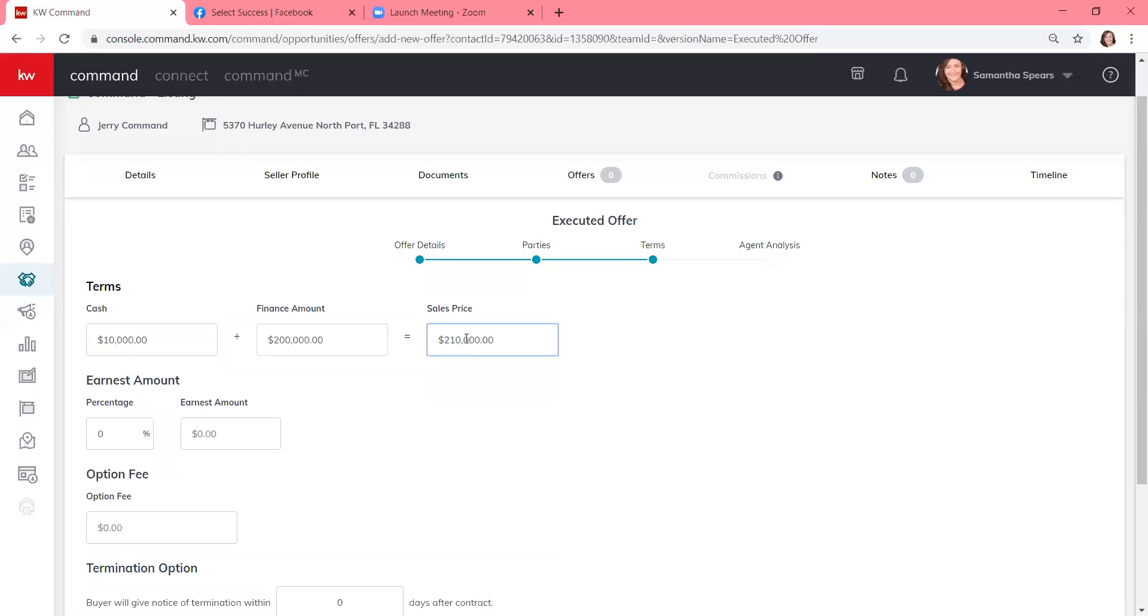
pyautogui.tripleClick(434, 343)
pyautogui.click(421, 411)
pyautogui.scroll(-1, 421, 412)
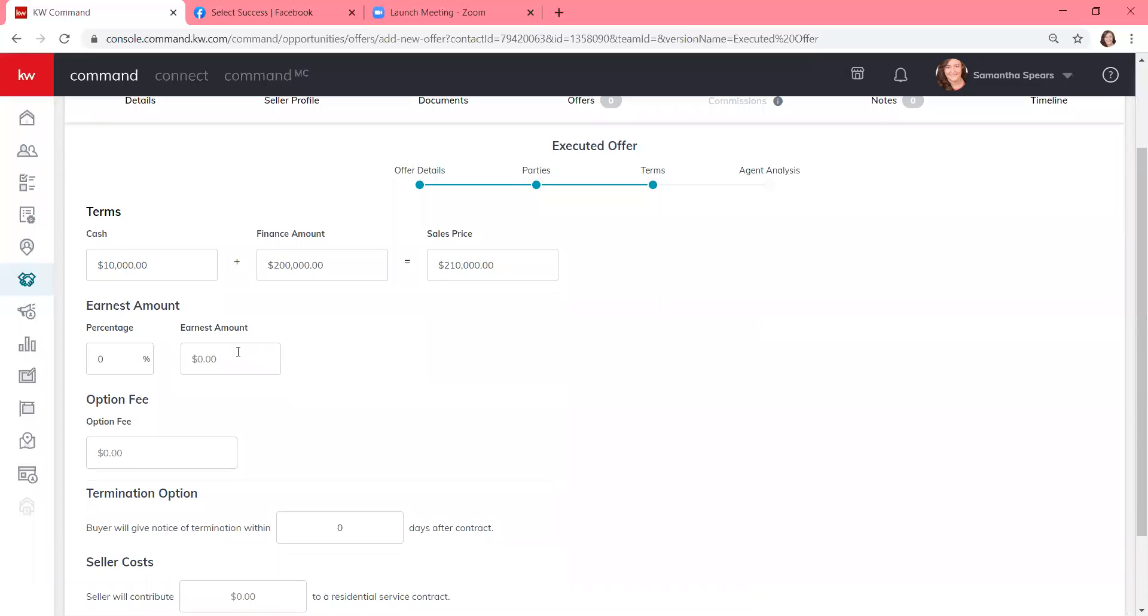
pyautogui.click(238, 353)
pyautogui.click(195, 452)
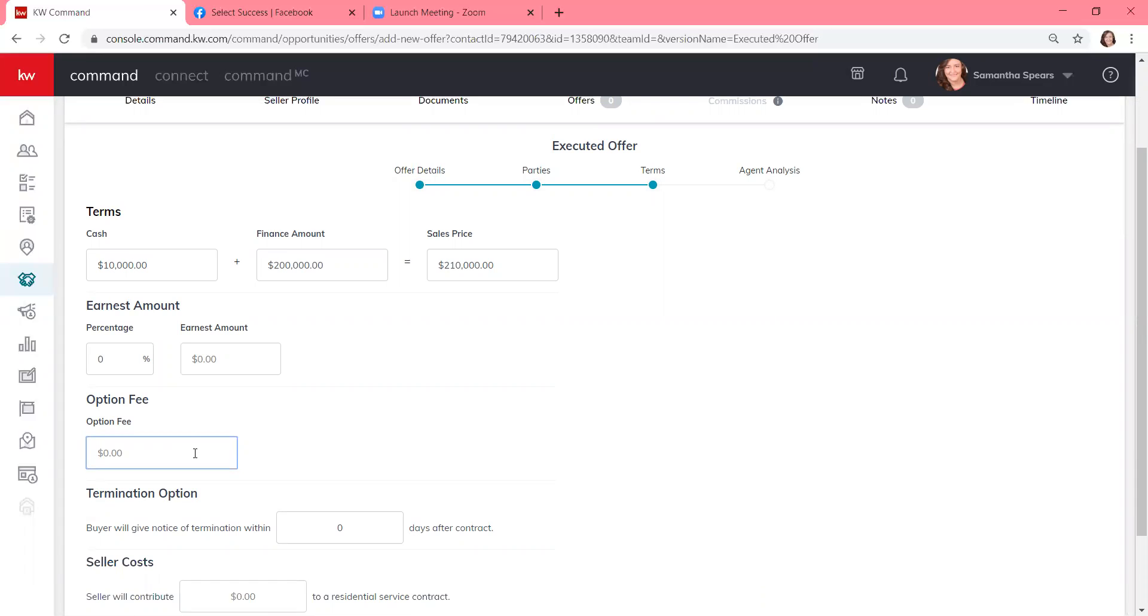
# - Leave the Option Fee at $0.00 and move into the termination notice days field
pyautogui.scroll(-2, 195, 452)
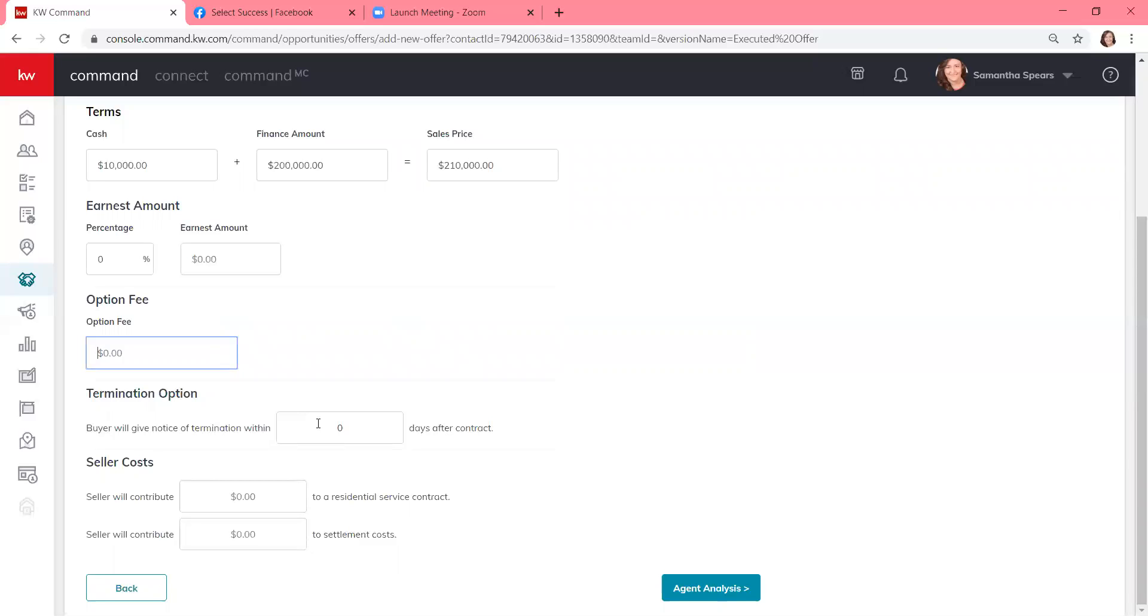
pyautogui.click(318, 424)
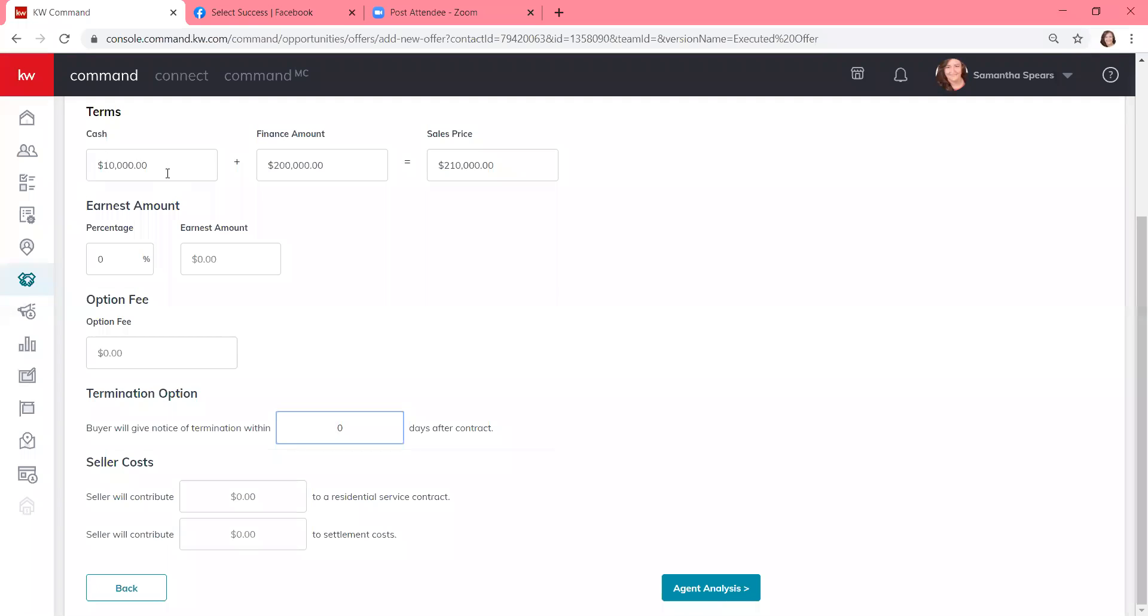
# - Enter $1,500 earnest money (0.71%) and continue to the Agent Analysis step
pyautogui.click(234, 256)
pyautogui.write('1500')
pyautogui.click(313, 236)
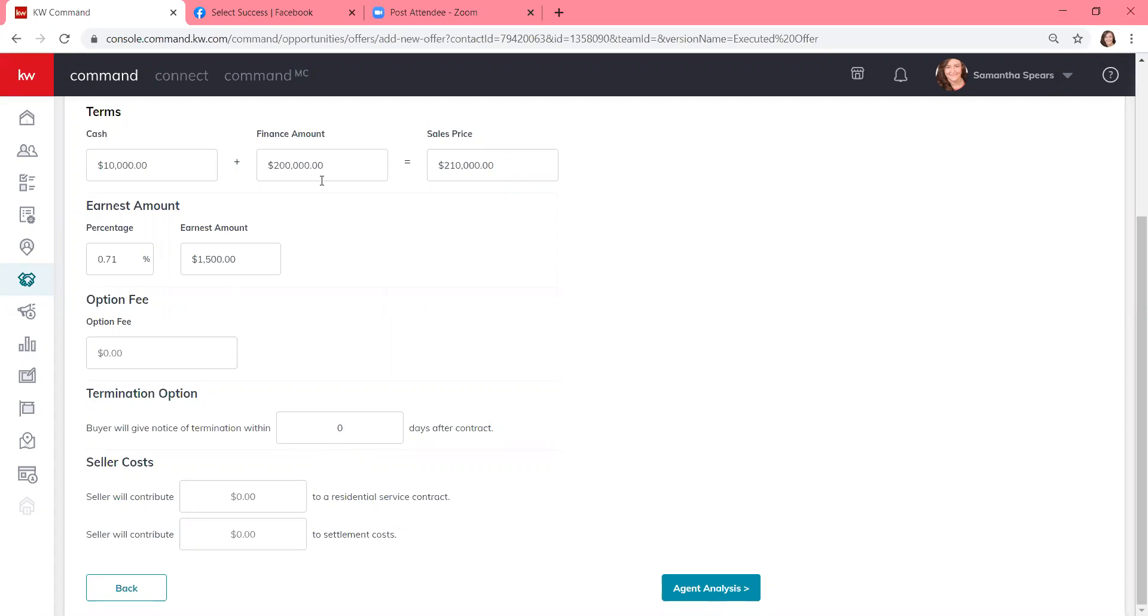
pyautogui.click(702, 581)
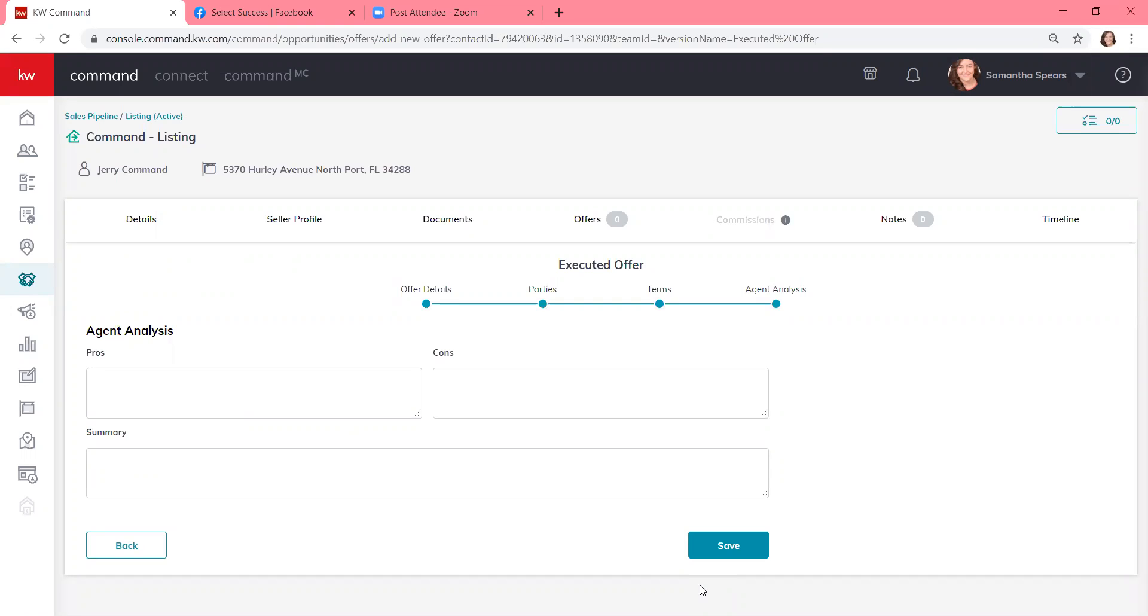
# - Save the Executed Offer and accept the $210,000 offer on the timeline
pyautogui.click(725, 549)
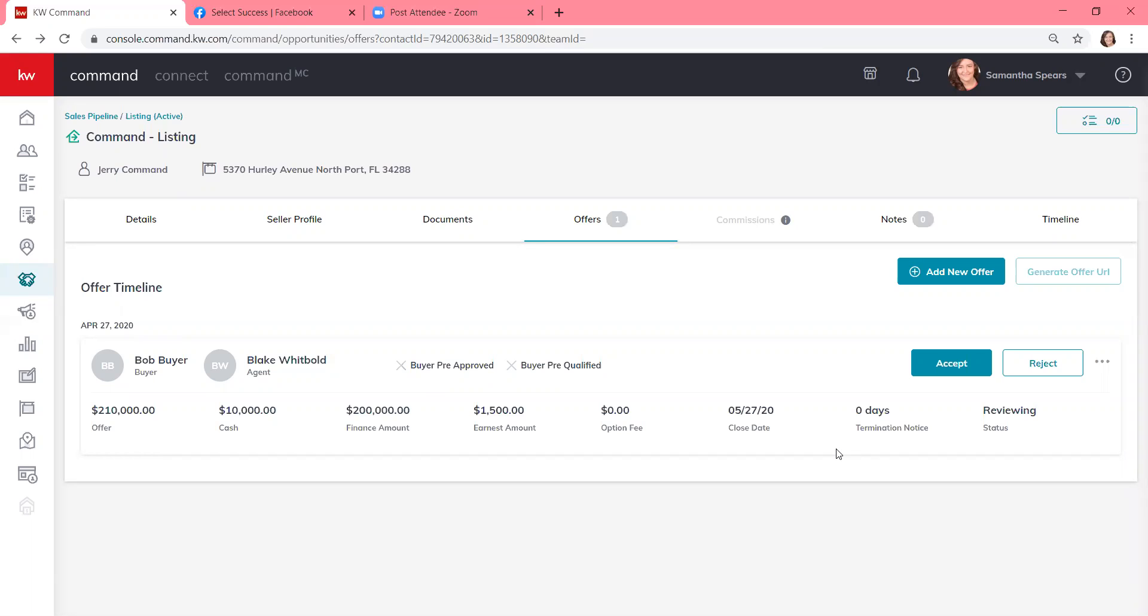
pyautogui.click(960, 366)
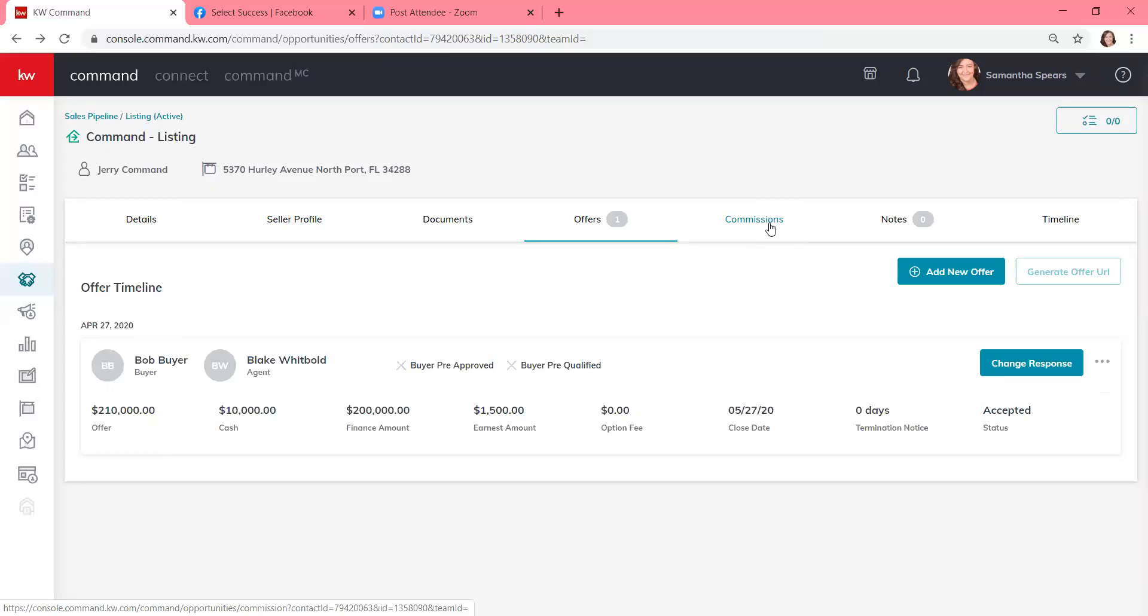
# - On the Commissions tab, set the contract date to 4/27/2020 and zoom out to view the $6,300 commission breakdown
pyautogui.click(770, 229)
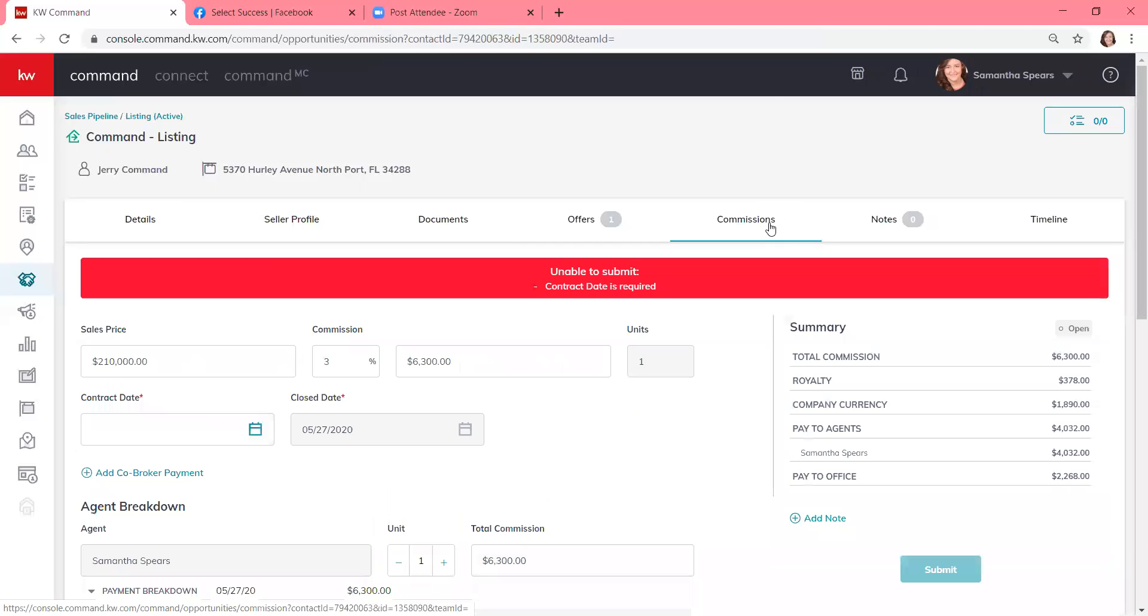
pyautogui.click(253, 427)
pyautogui.scroll(-2, 171, 596)
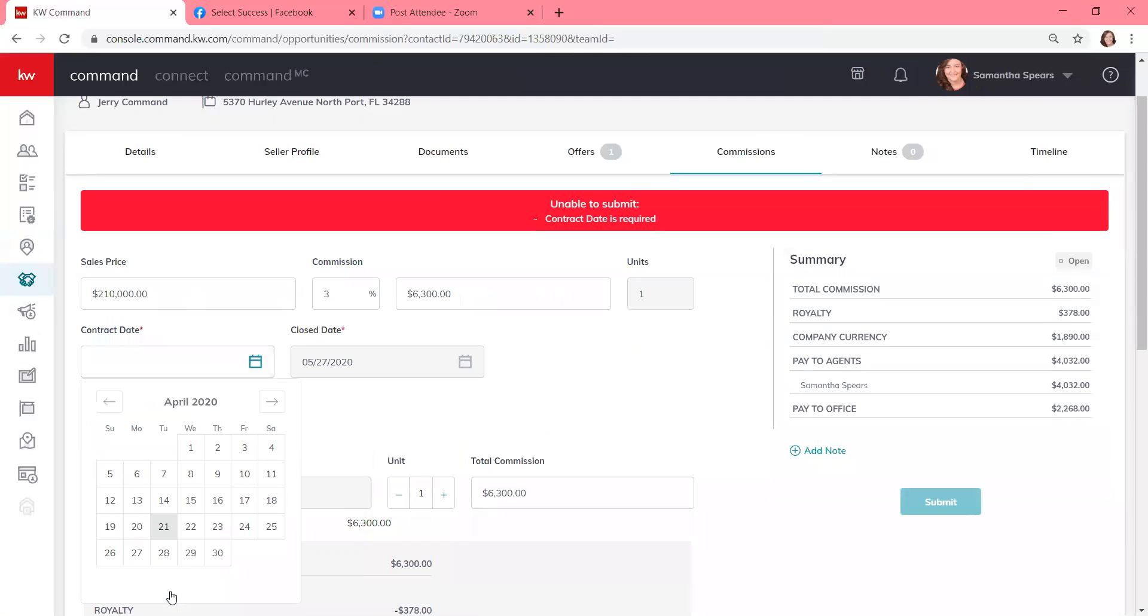
pyautogui.click(137, 509)
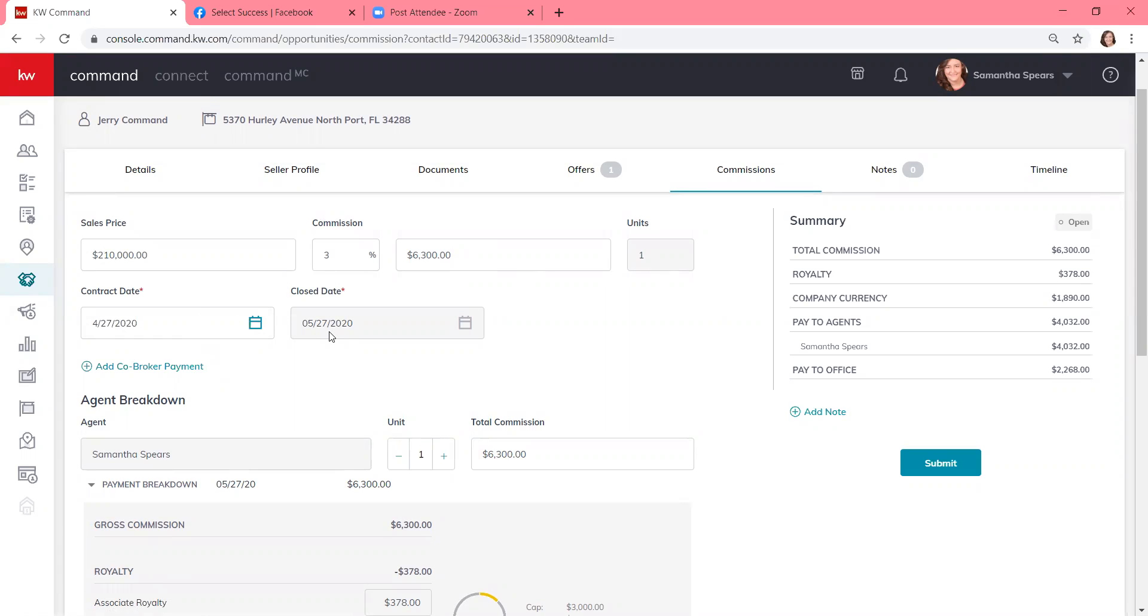
pyautogui.scroll(-5, 329, 336)
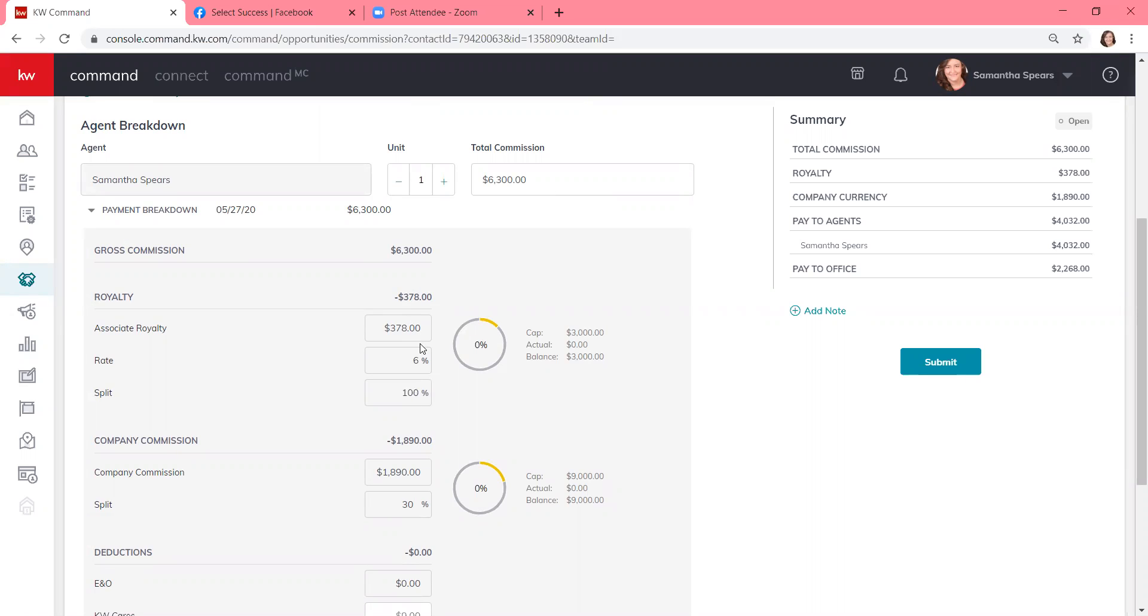
pyautogui.hotkey('ctrl', '-')
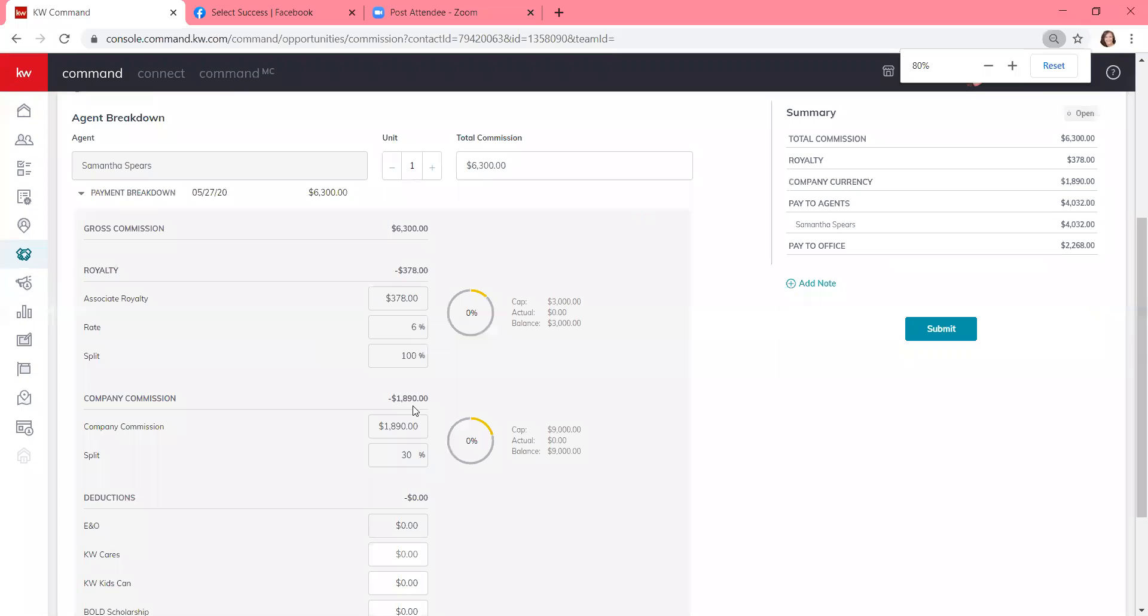
pyautogui.scroll(-3, 415, 410)
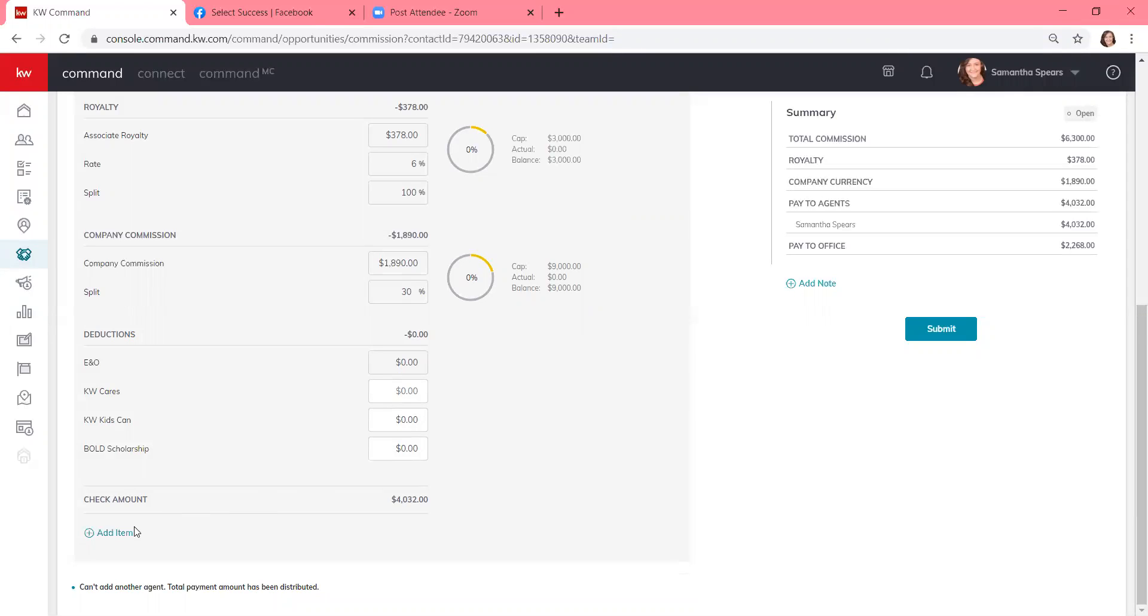
# - Add a commission item, trying Outside Referral first before setting its type to Deduction
pyautogui.click(112, 539)
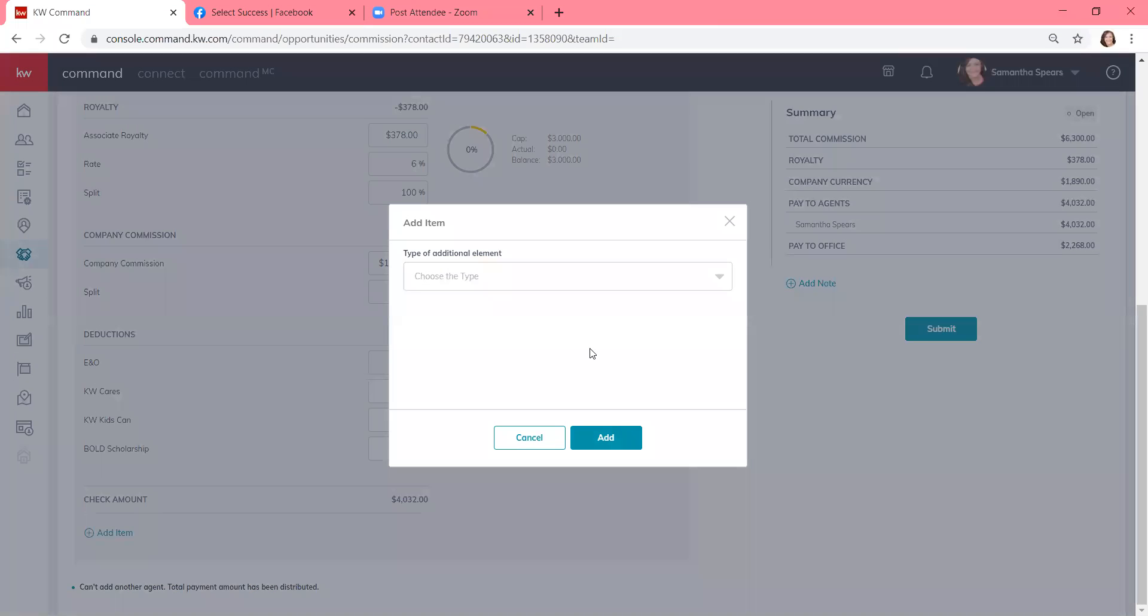
pyautogui.click(710, 287)
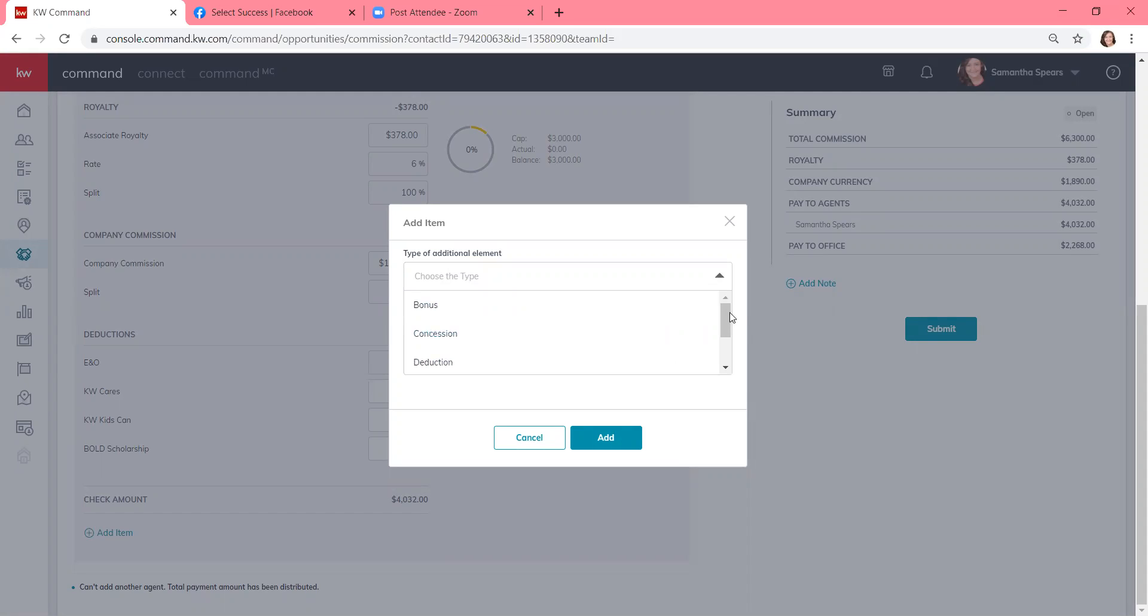
pyautogui.moveTo(724, 313); pyautogui.dragTo(727, 338)
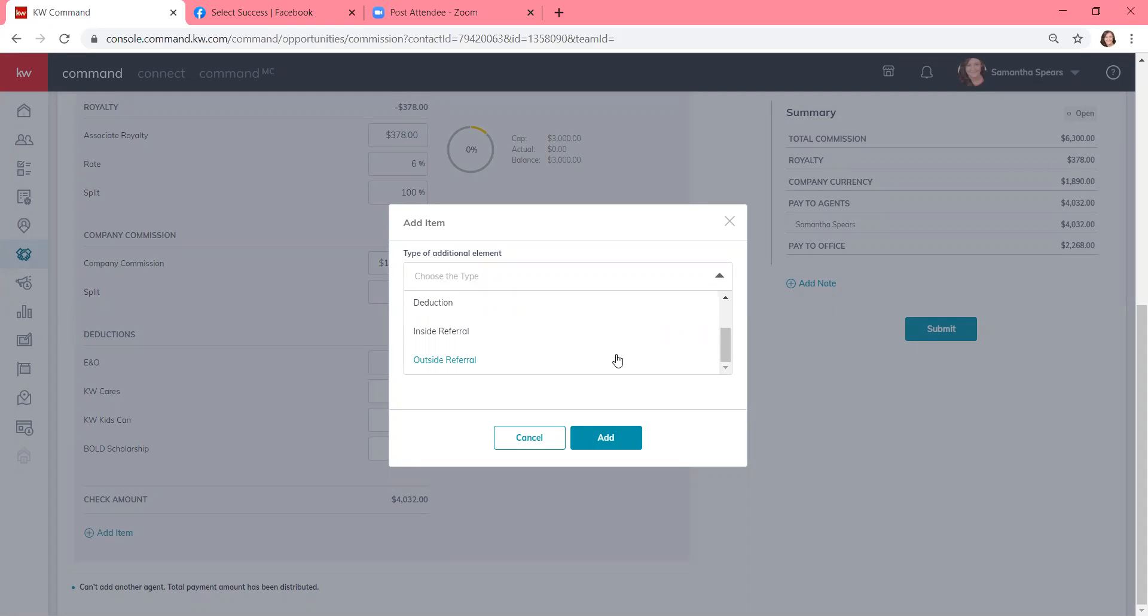
pyautogui.click(478, 360)
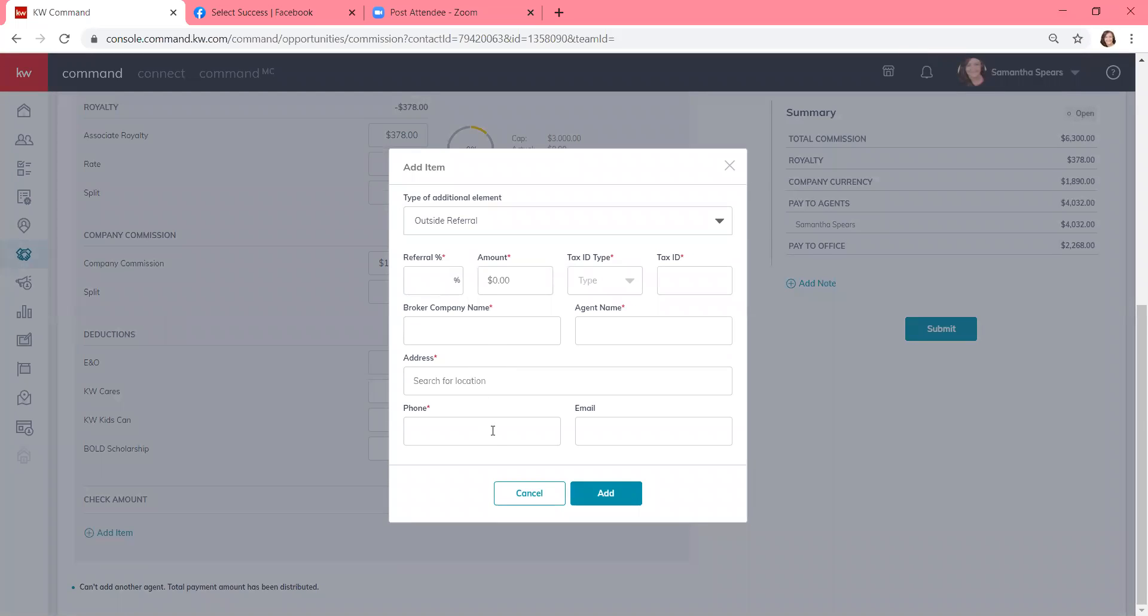
pyautogui.click(689, 278)
pyautogui.click(609, 289)
pyautogui.click(690, 321)
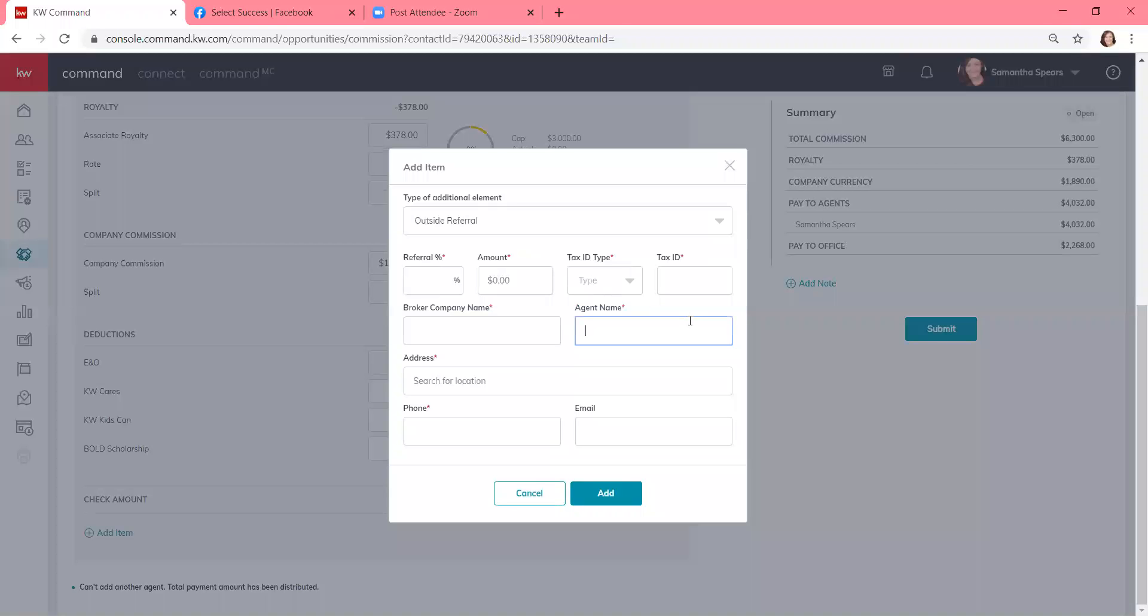
pyautogui.click(695, 217)
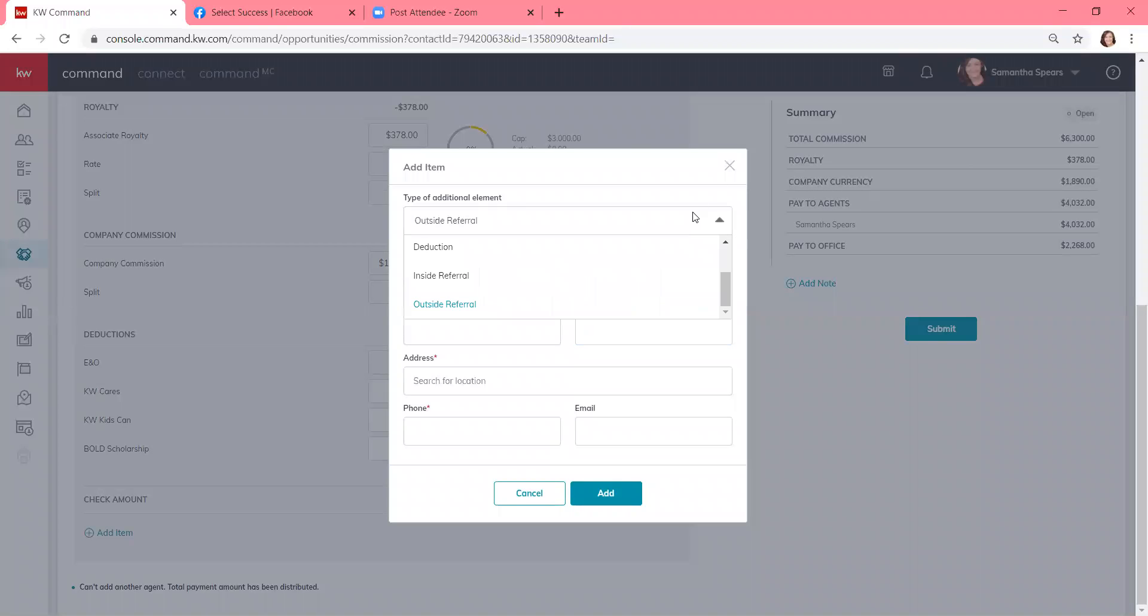
pyautogui.scroll(1, 610, 293)
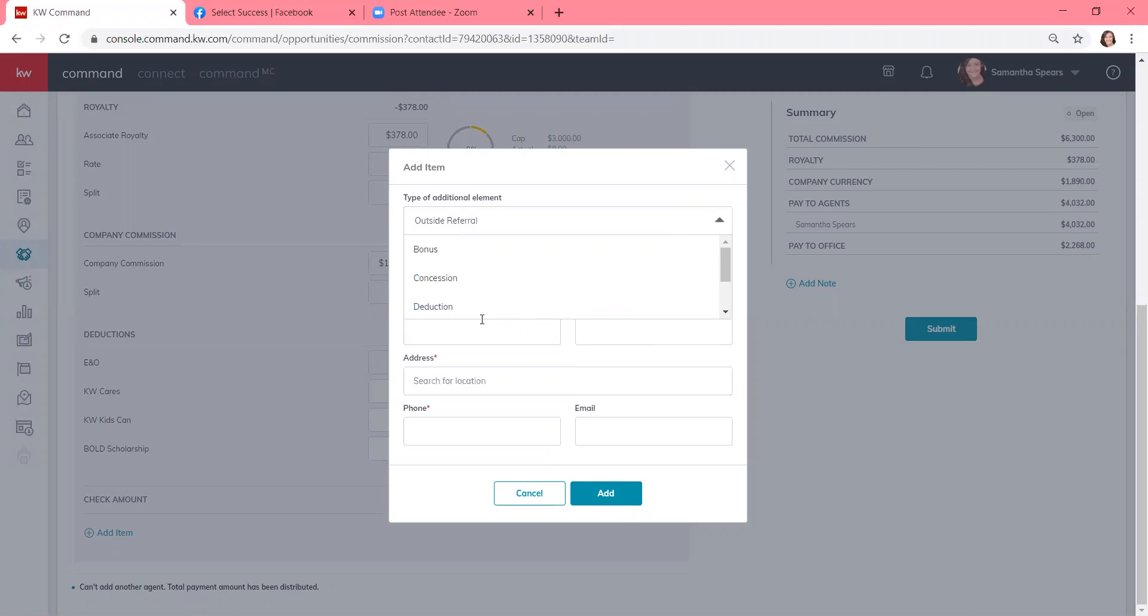
pyautogui.click(451, 307)
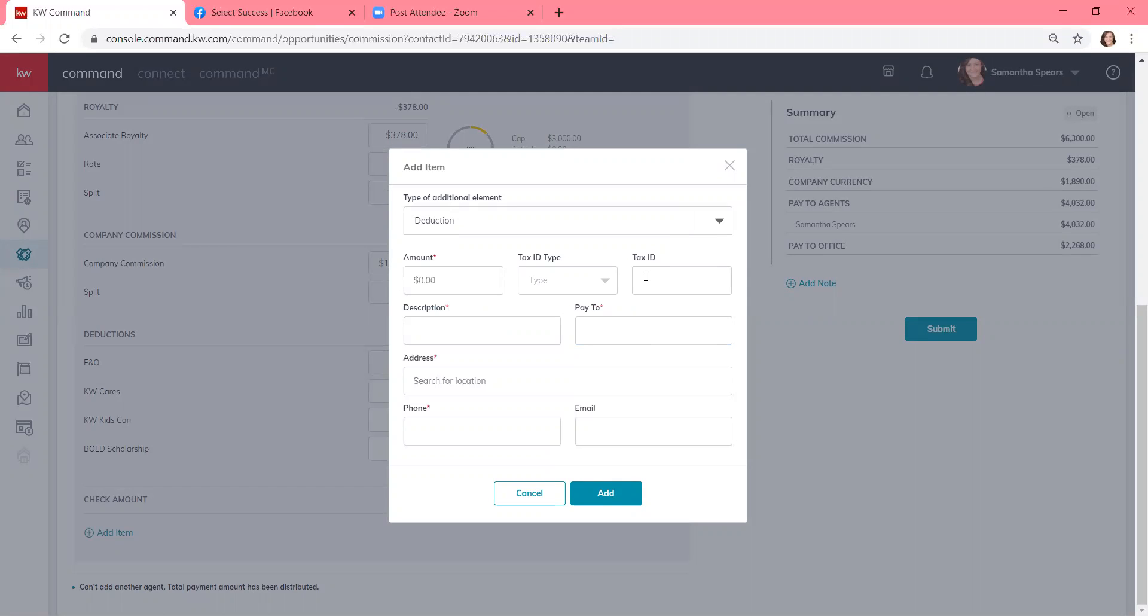
# - Preview the Concession and Bonus item types, then close the Add Item form without adding anything
pyautogui.click(653, 225)
pyautogui.click(616, 270)
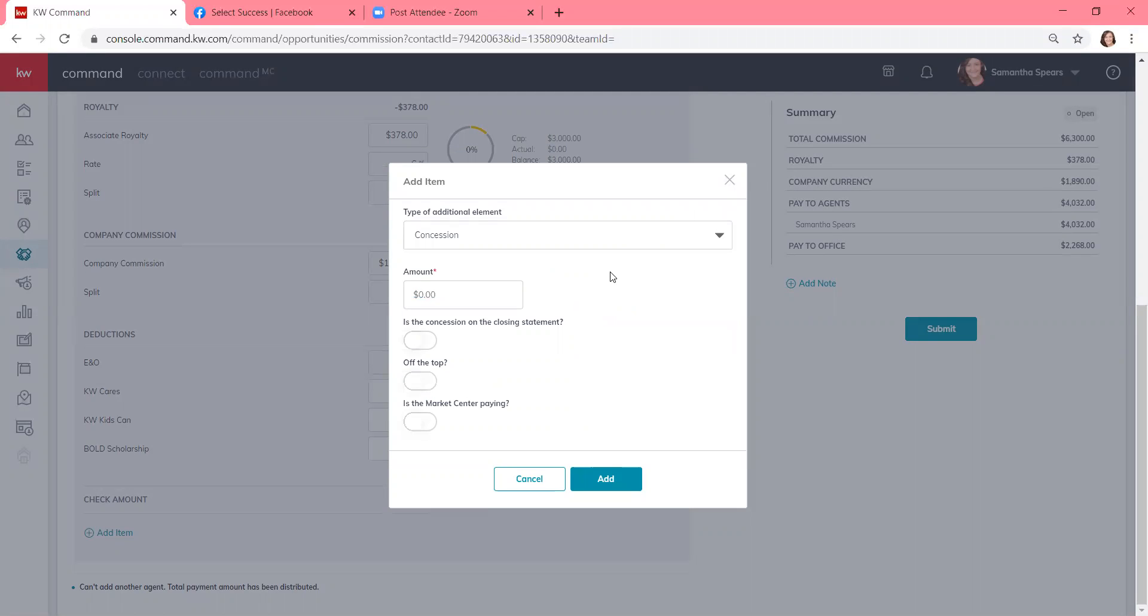
pyautogui.click(604, 237)
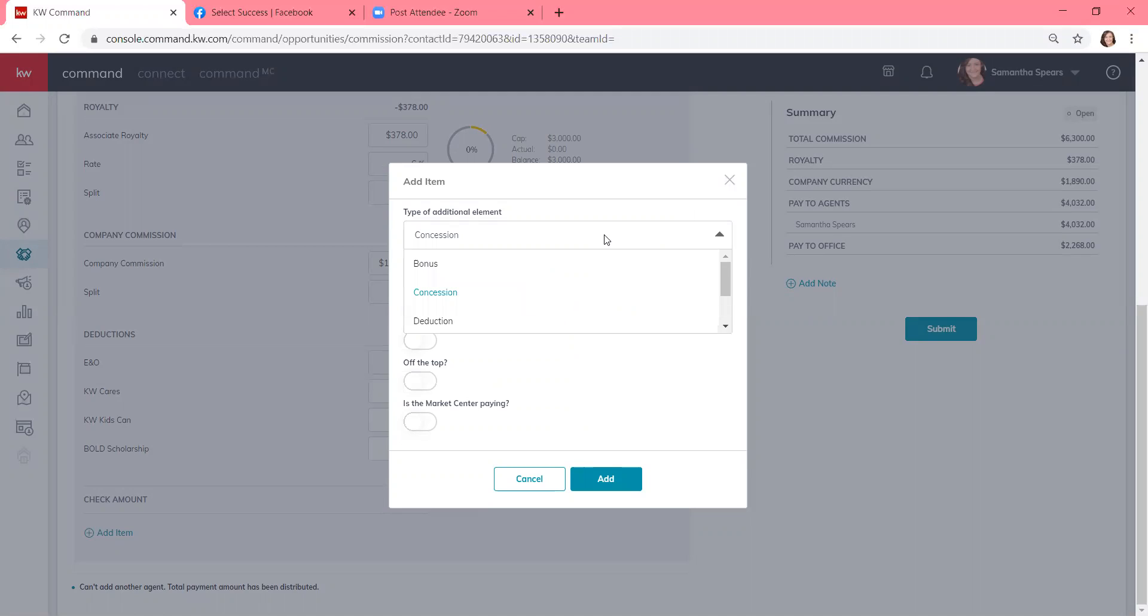
pyautogui.click(585, 270)
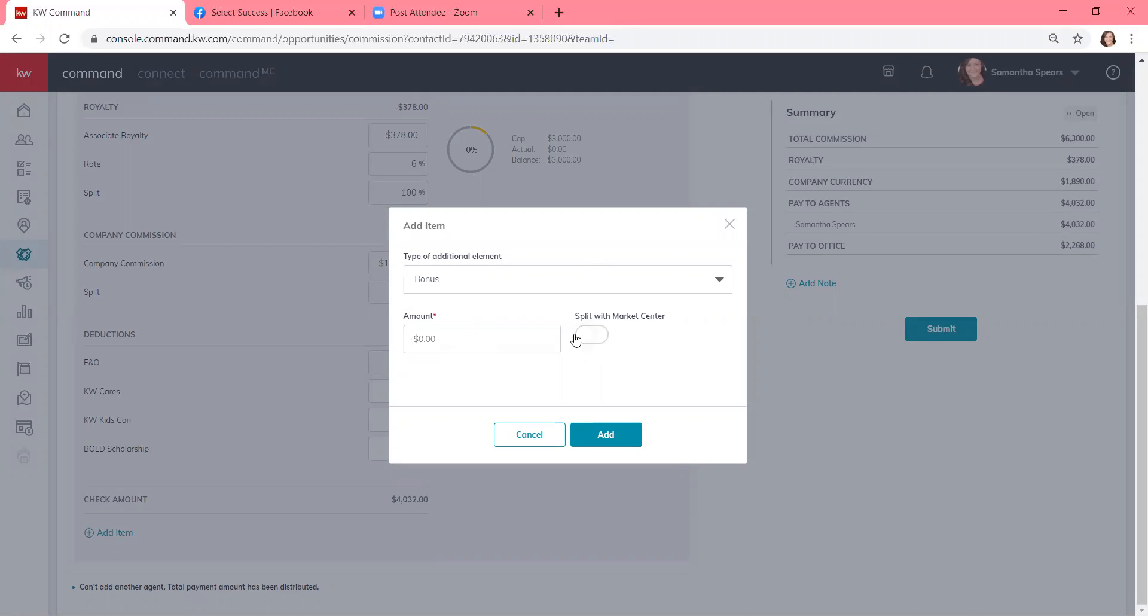
pyautogui.click(582, 287)
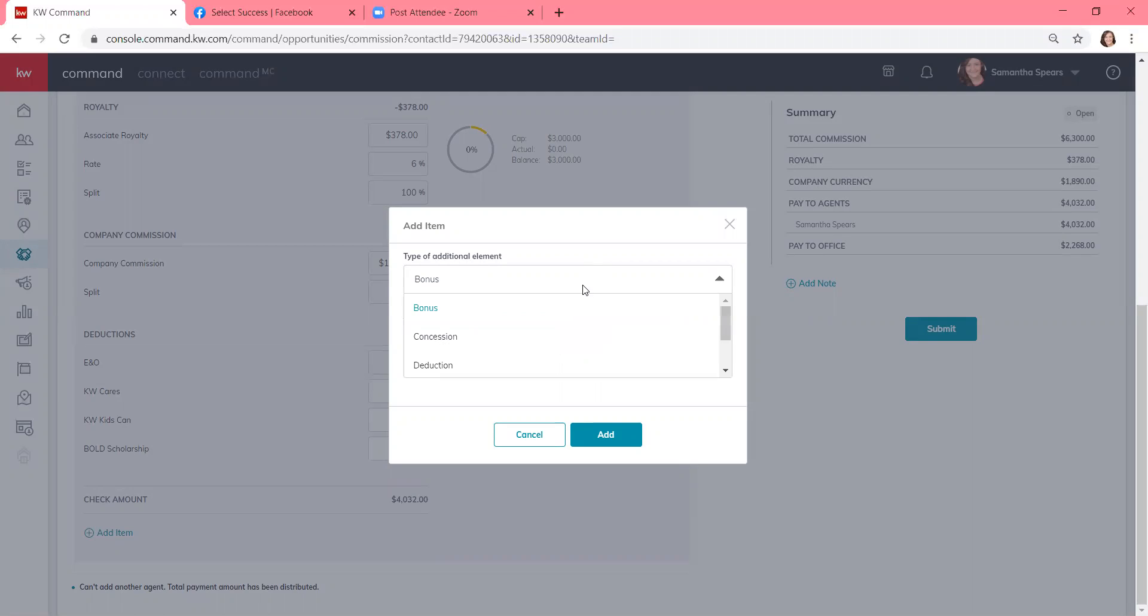
pyautogui.click(534, 335)
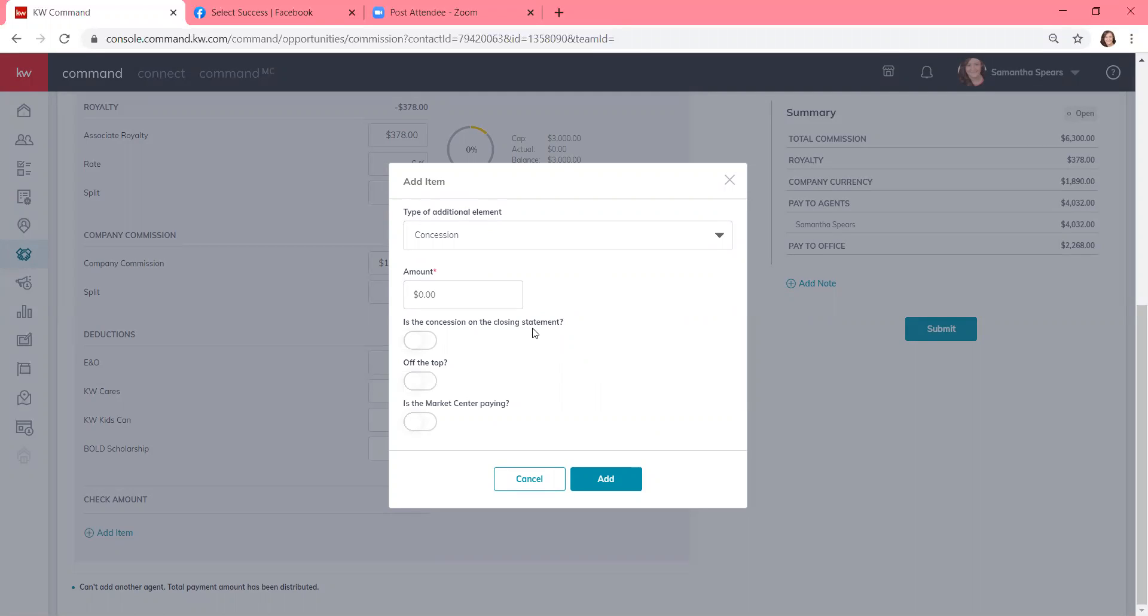
pyautogui.click(729, 181)
pyautogui.scroll(6, 729, 186)
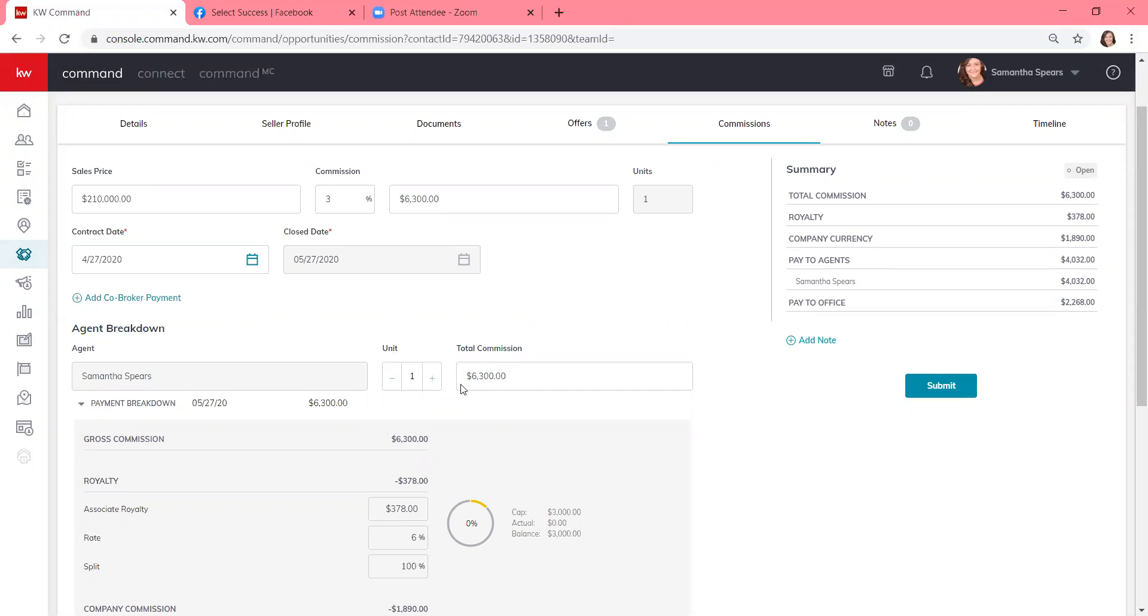
# - Change the first agent's total commission from $6,300.00 to $3,150.00 and the unit share to 0.5
pyautogui.moveTo(509, 379); pyautogui.dragTo(442, 373)
pyautogui.write('3150')
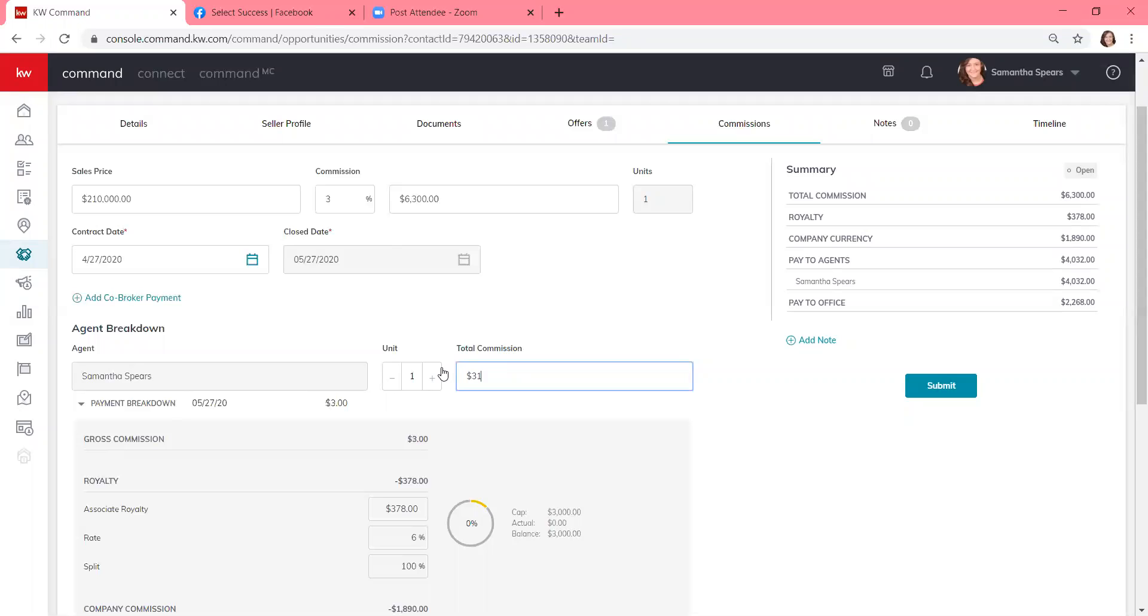
pyautogui.click(392, 378)
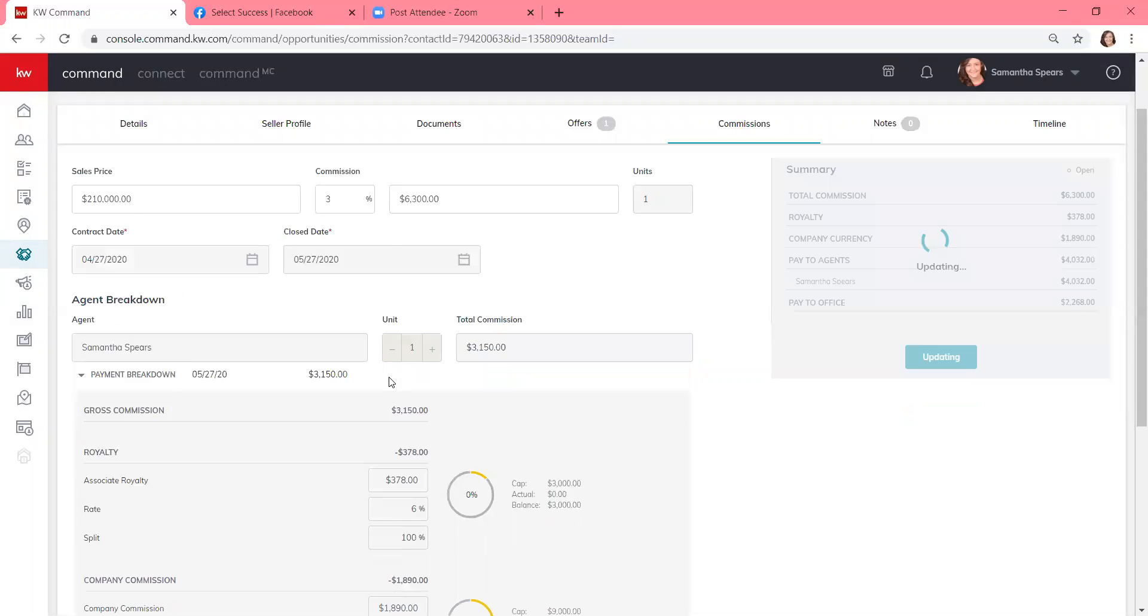
pyautogui.click(392, 435)
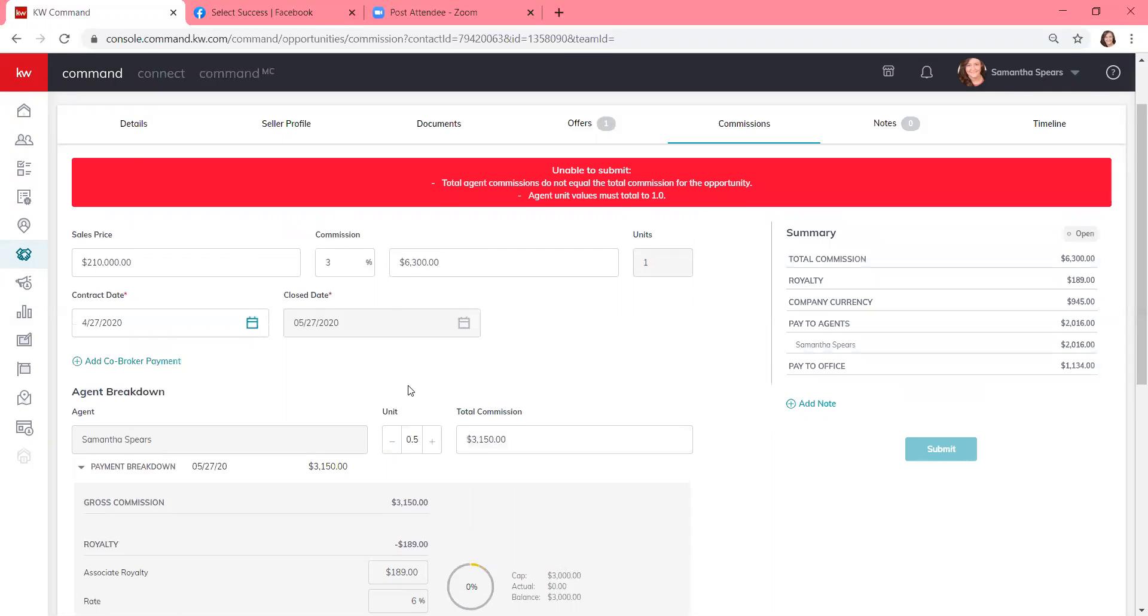
pyautogui.scroll(-7, 410, 390)
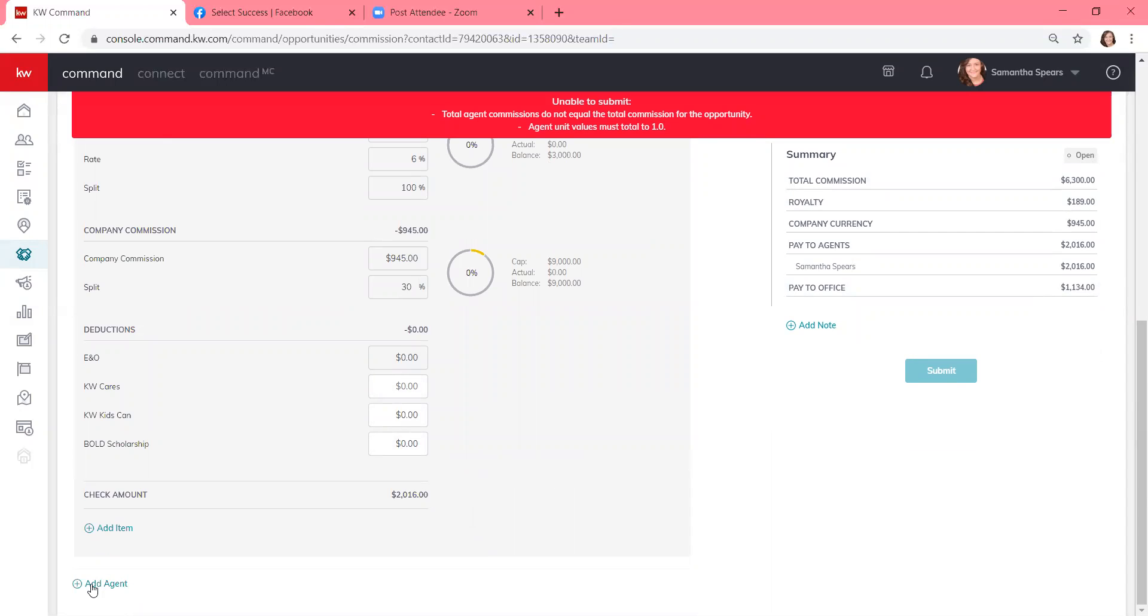
# - Add the second agent to the split by searching for them in the agent list
pyautogui.click(92, 585)
pyautogui.click(512, 284)
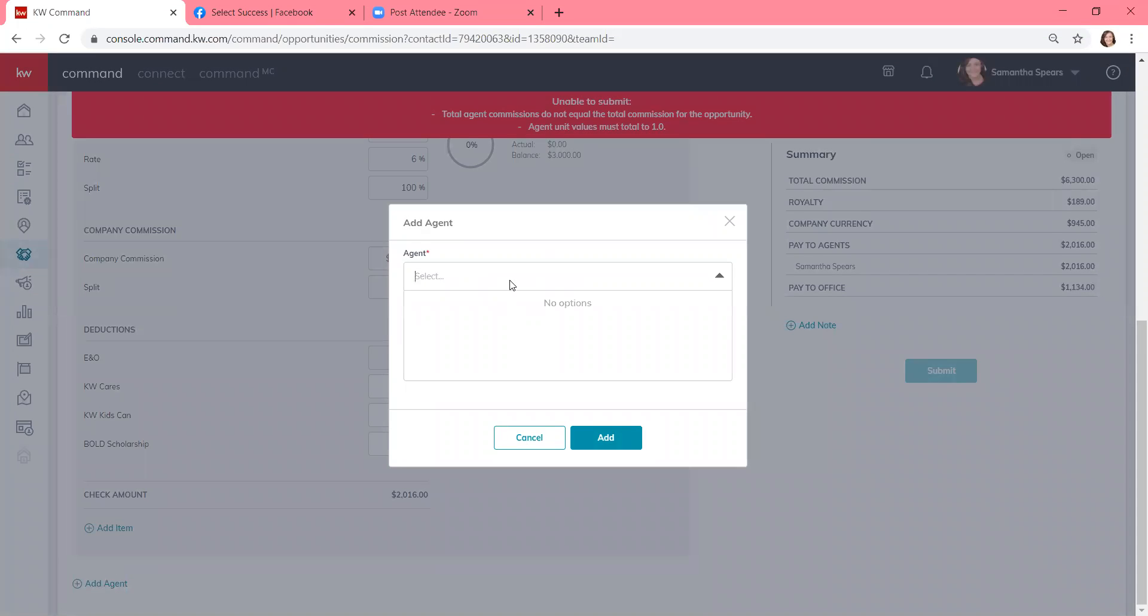
pyautogui.write('jan')
pyautogui.click(436, 313)
pyautogui.click(598, 443)
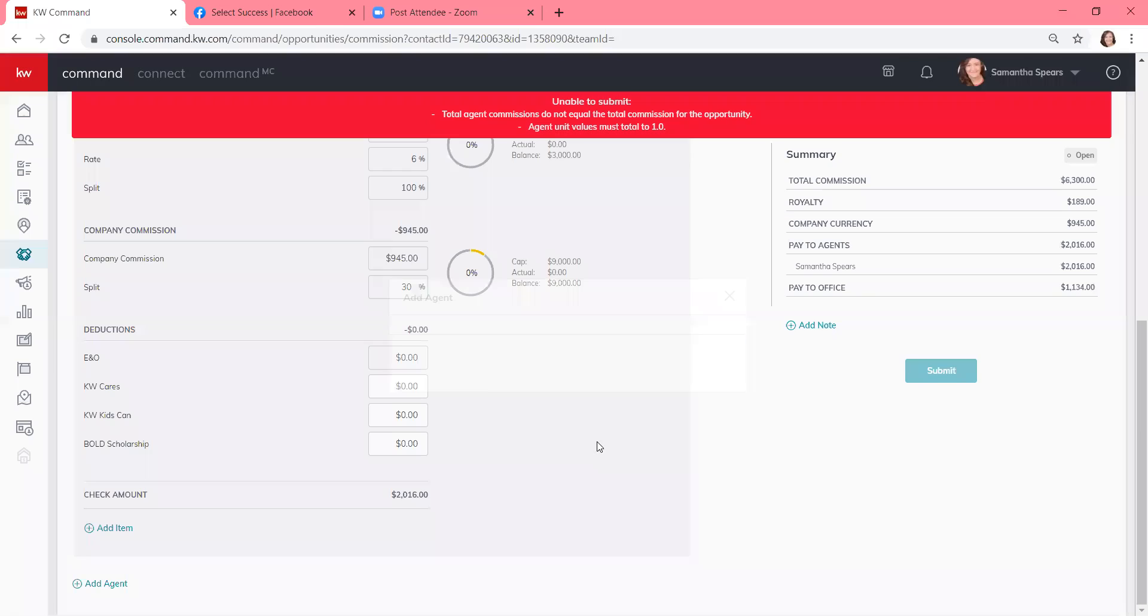
# - Give the second agent a $3,150.00 total commission and raise their unit share
pyautogui.scroll(-1, 595, 441)
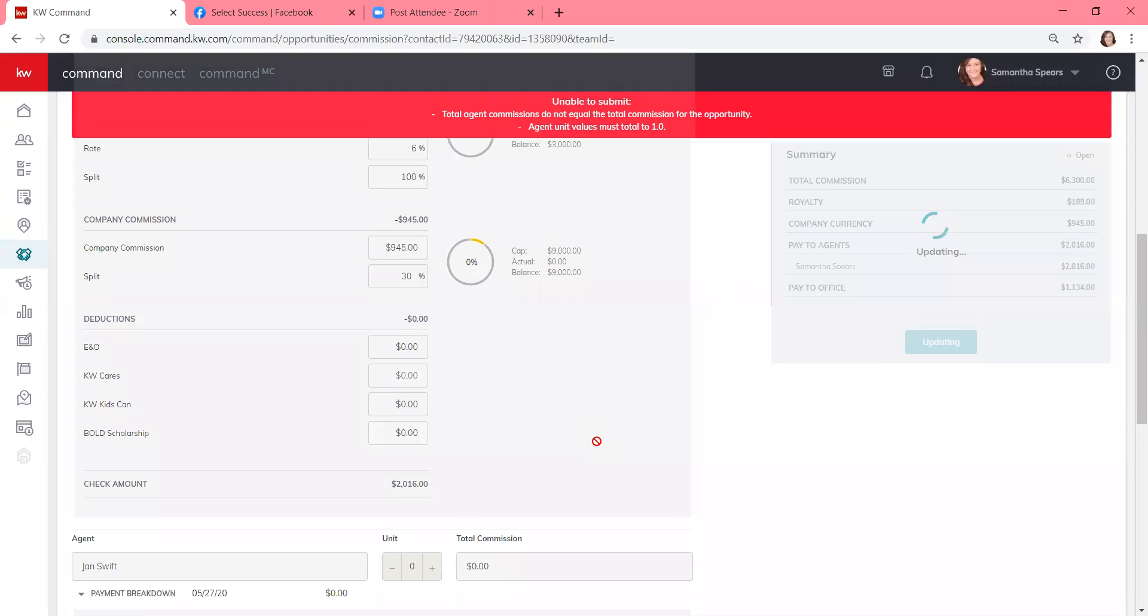
pyautogui.moveTo(481, 541); pyautogui.dragTo(425, 539)
pyautogui.write('3150')
pyautogui.click(424, 539)
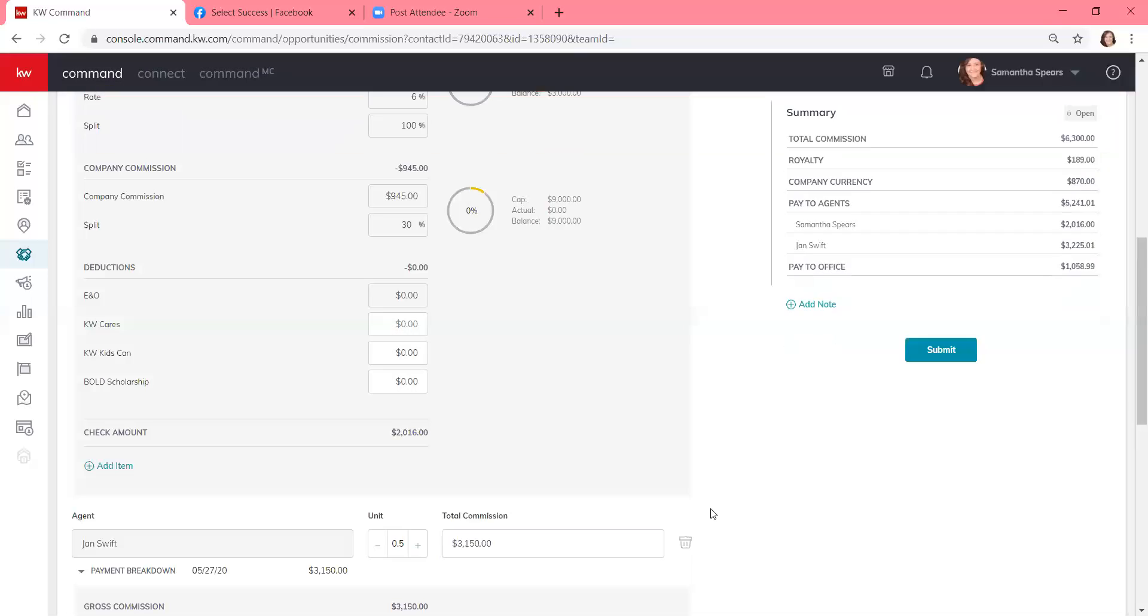
pyautogui.scroll(-2, 723, 497)
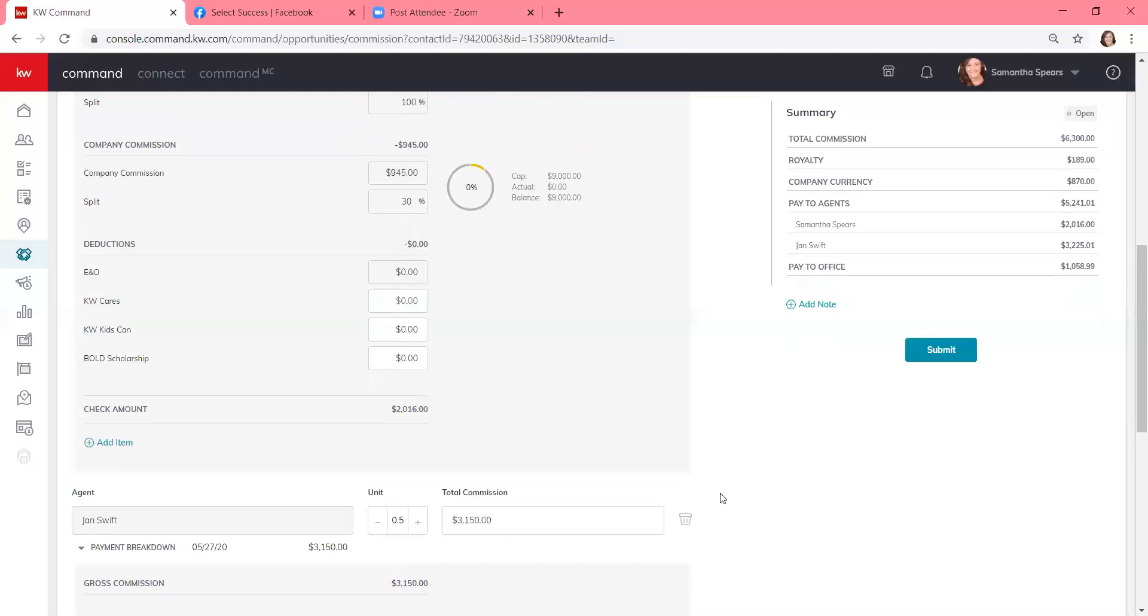
pyautogui.scroll(10, 722, 498)
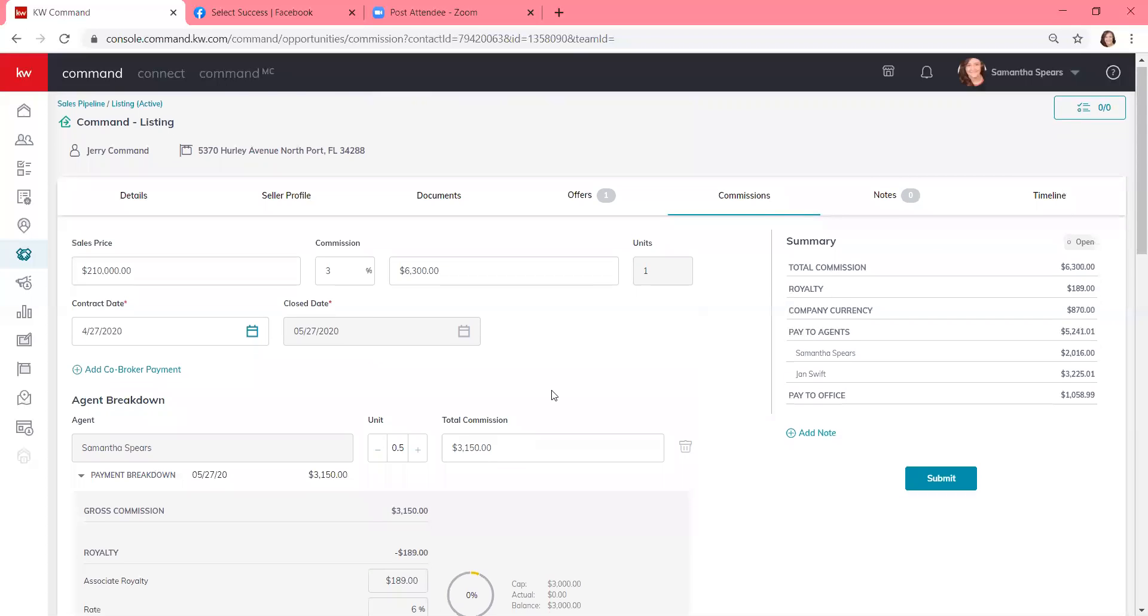
# - Create a $100 Deduction item with description and Pay To both set to 'Assist a Pro'
pyautogui.scroll(-4, 554, 395)
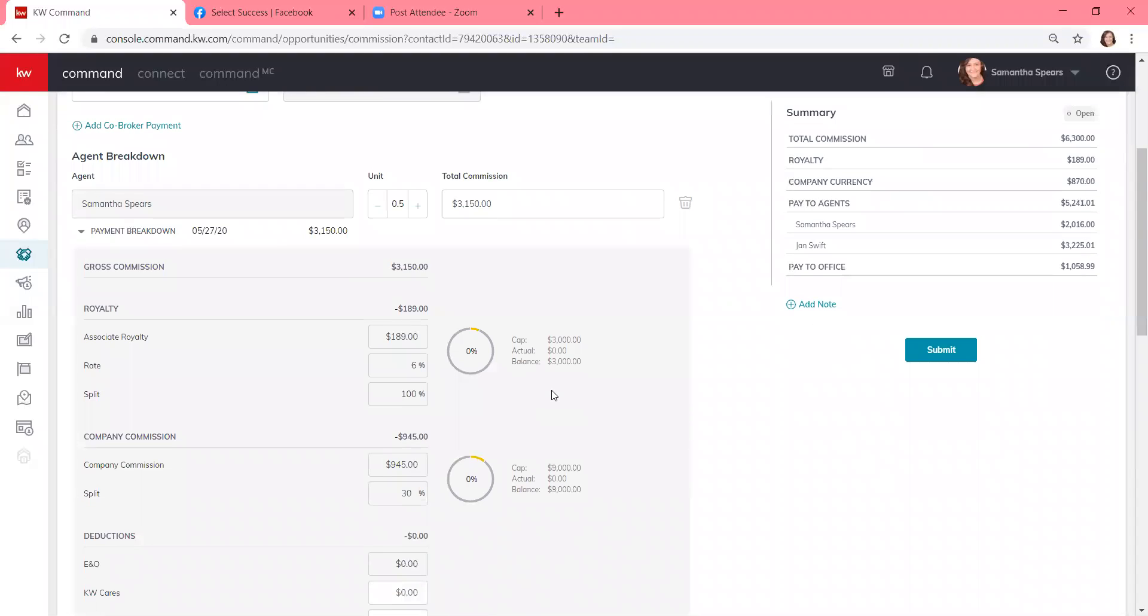
pyautogui.scroll(-3, 554, 395)
pyautogui.click(112, 533)
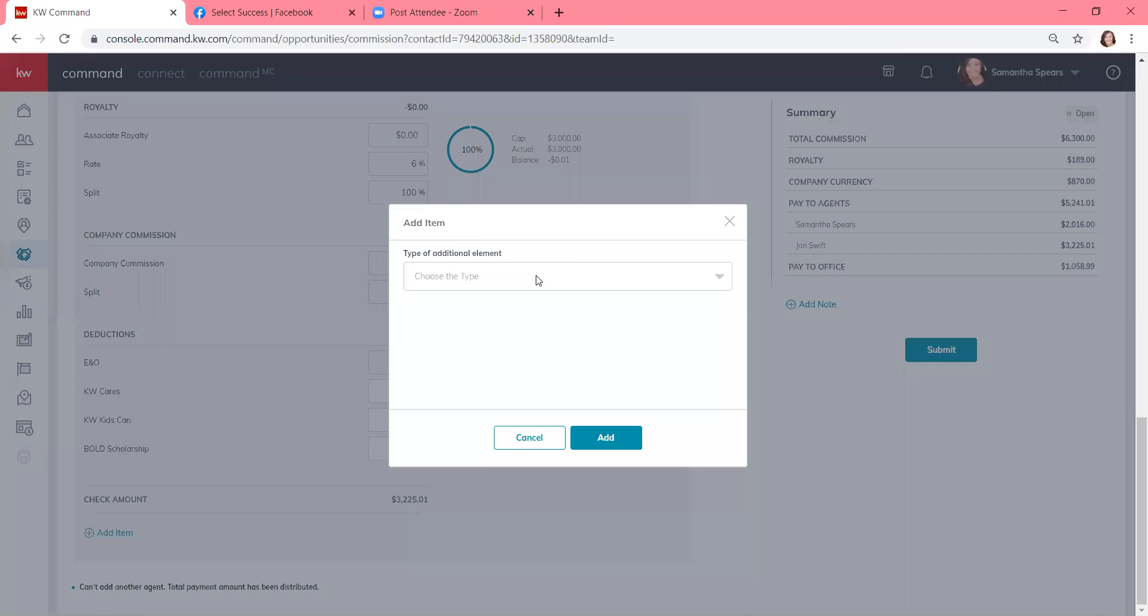
pyautogui.click(538, 279)
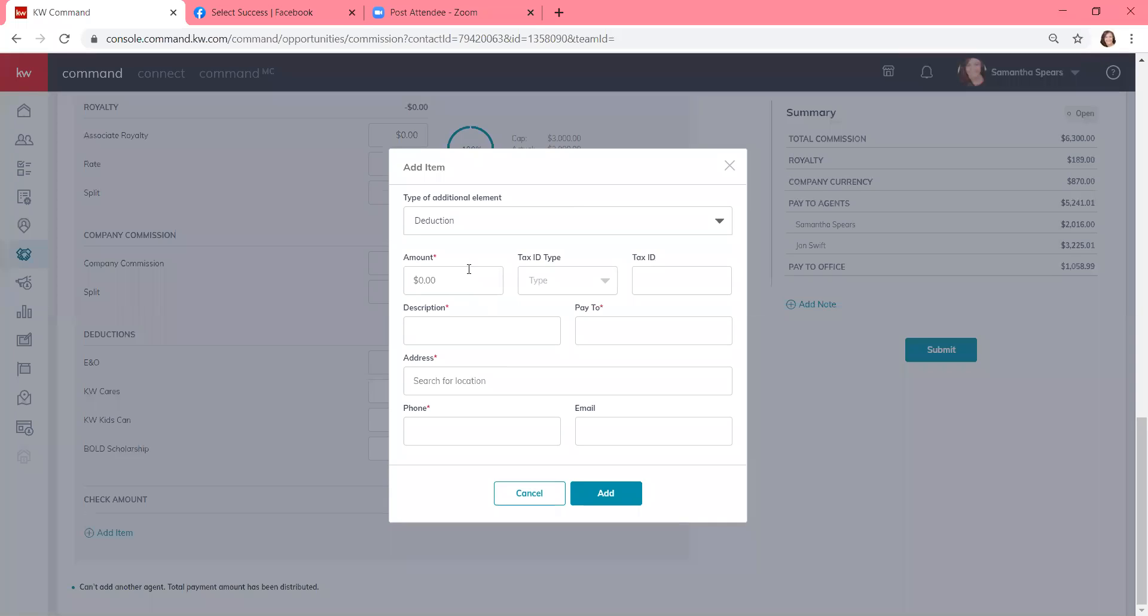
pyautogui.click(461, 277)
pyautogui.write('100')
pyautogui.click(455, 325)
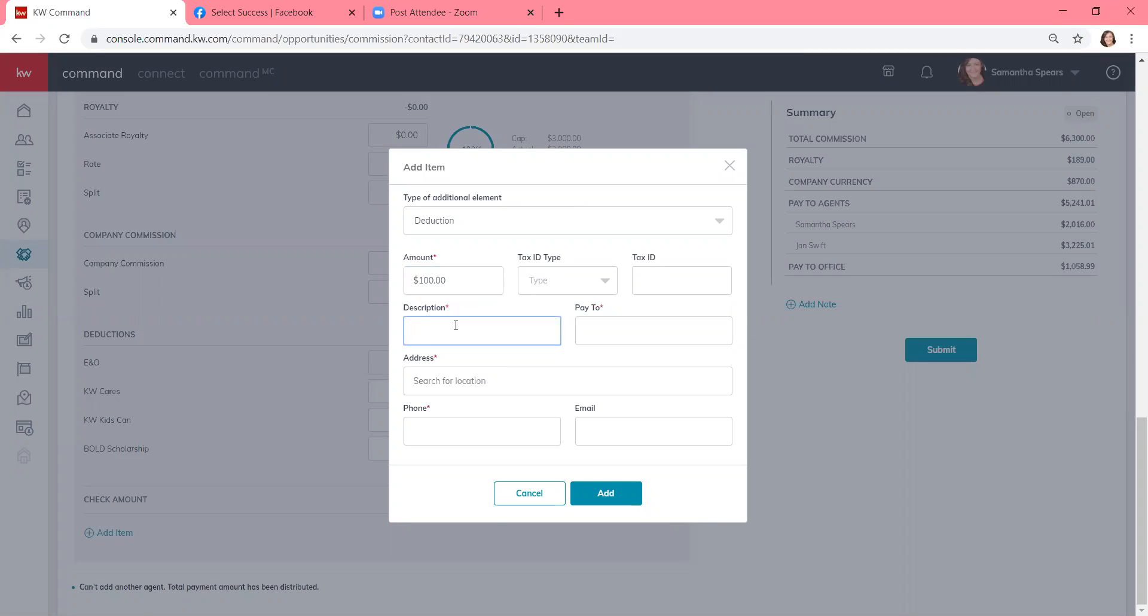
pyautogui.write('Assist a Pro')
pyautogui.click(621, 335)
pyautogui.write('Assist')
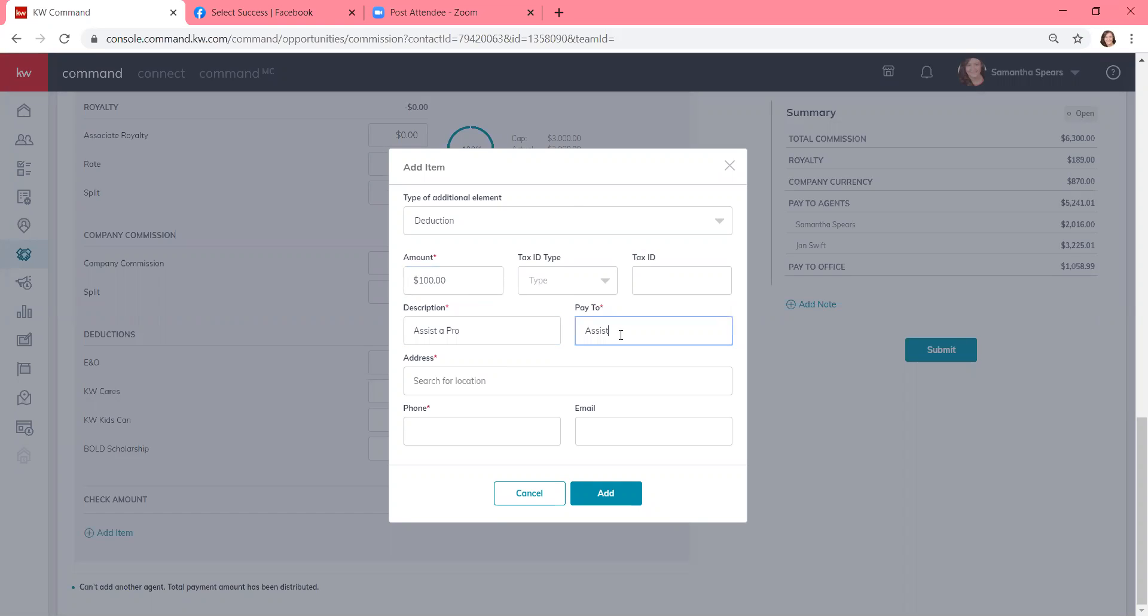
pyautogui.write(' a Pro')
# - Fill in the payee's address and phone number, then add the deduction to the breakdown
pyautogui.click(477, 379)
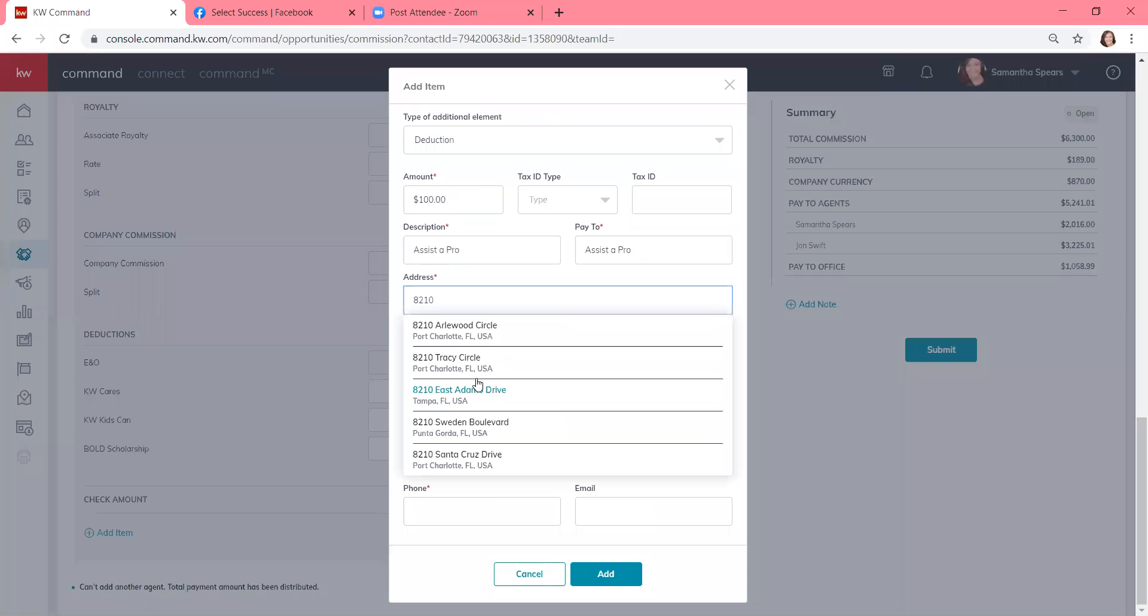
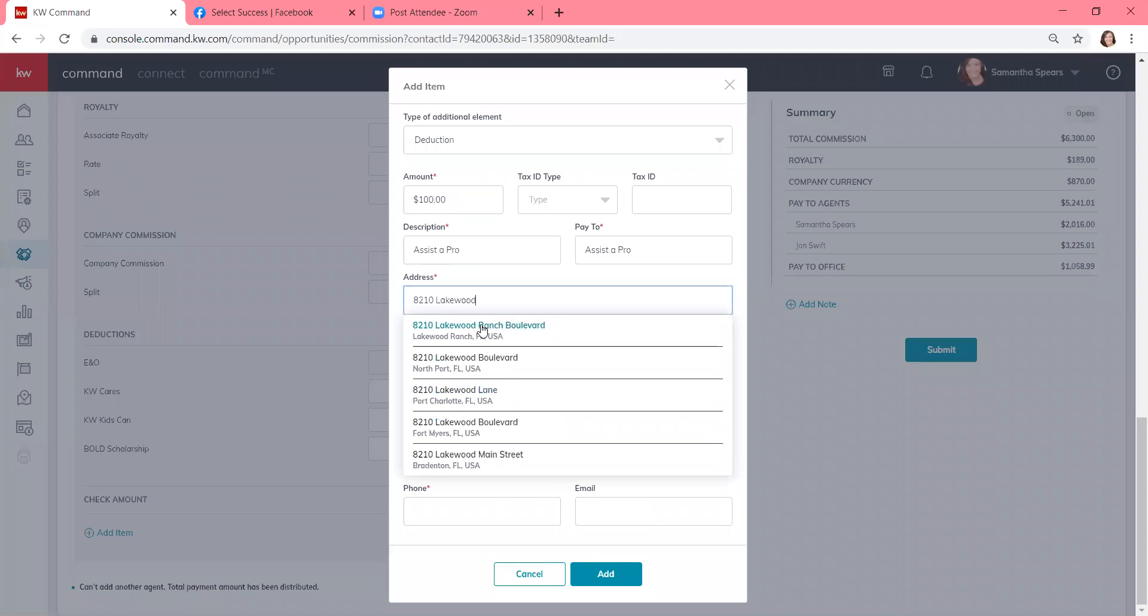
pyautogui.click(482, 327)
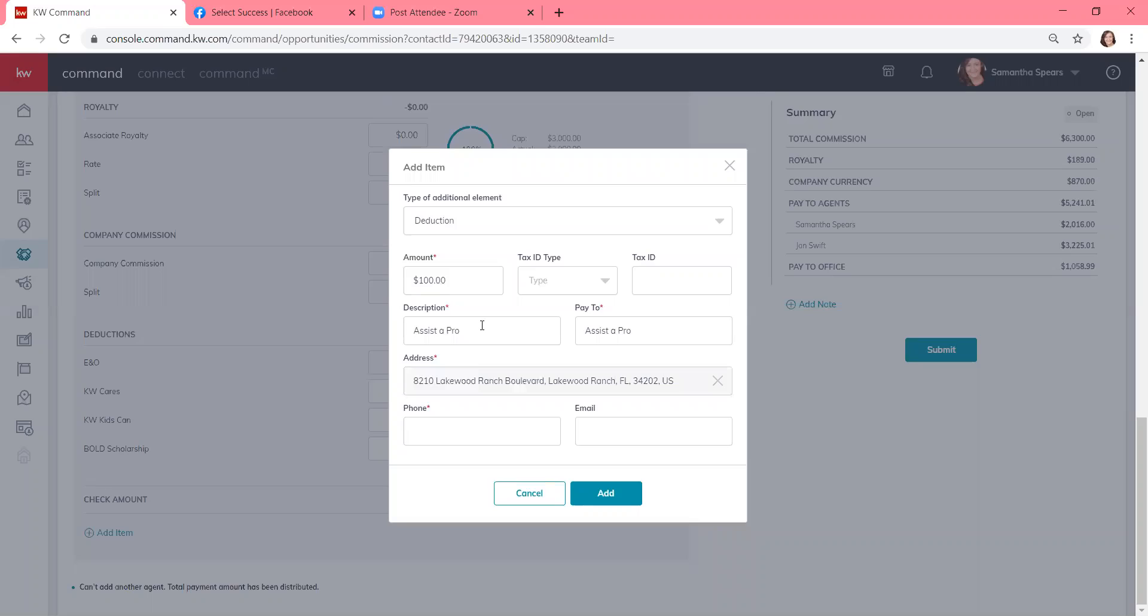
pyautogui.click(468, 425)
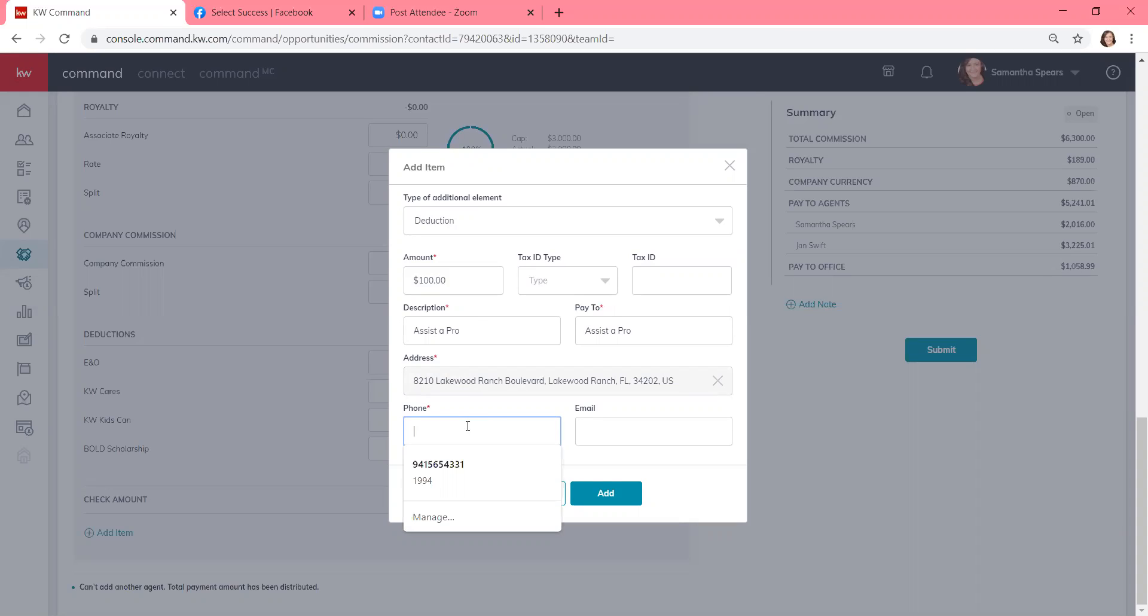
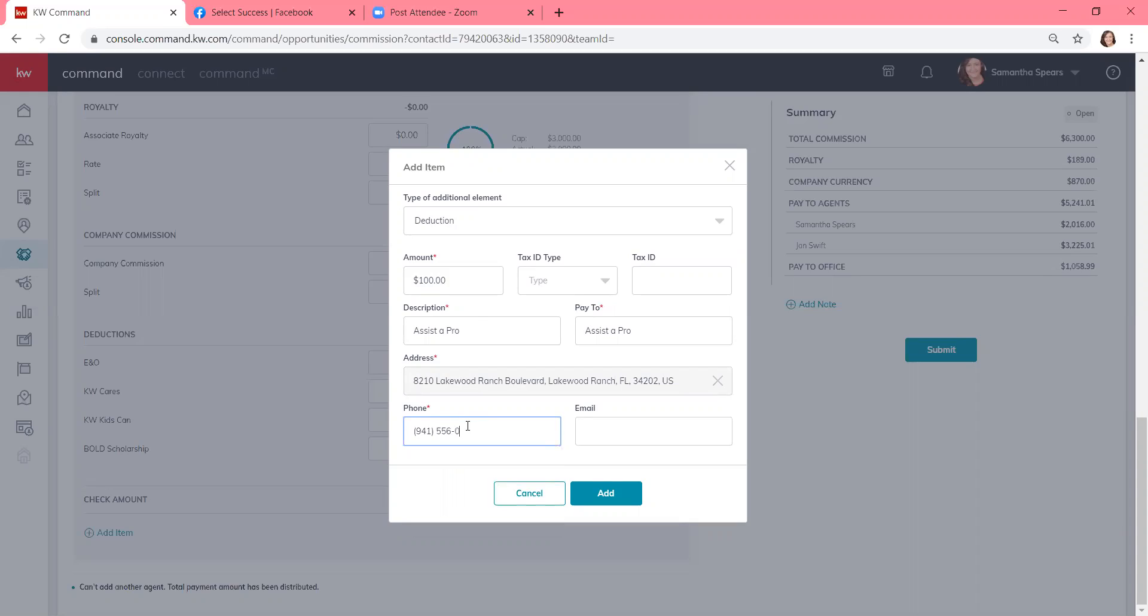
pyautogui.click(602, 493)
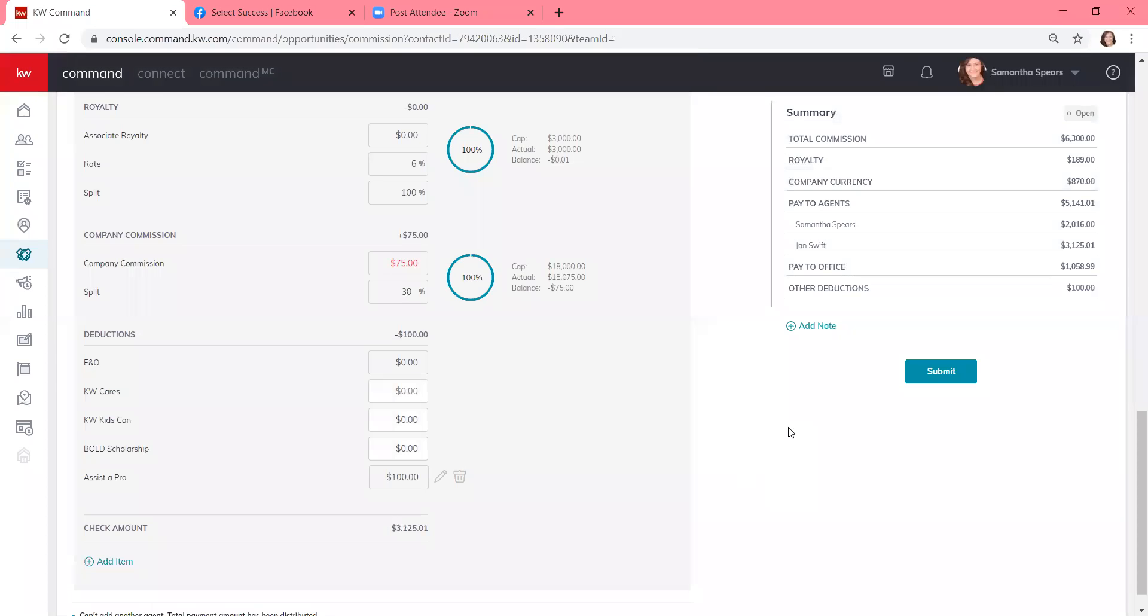
pyautogui.scroll(4, 788, 431)
pyautogui.scroll(7, 903, 272)
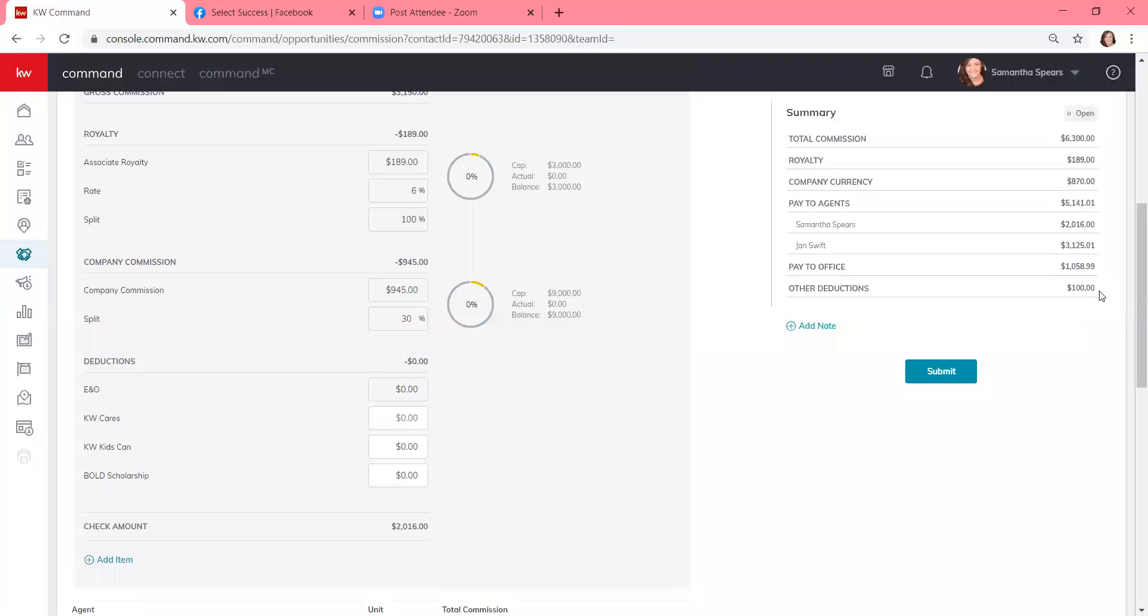
pyautogui.scroll(4, 1102, 296)
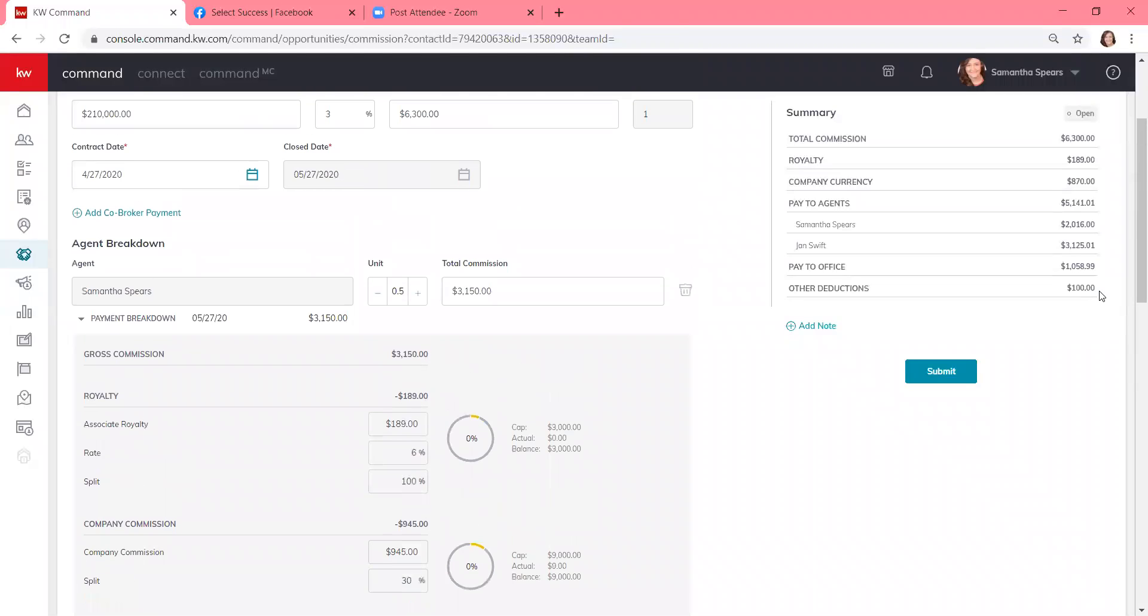
pyautogui.scroll(3, 1102, 296)
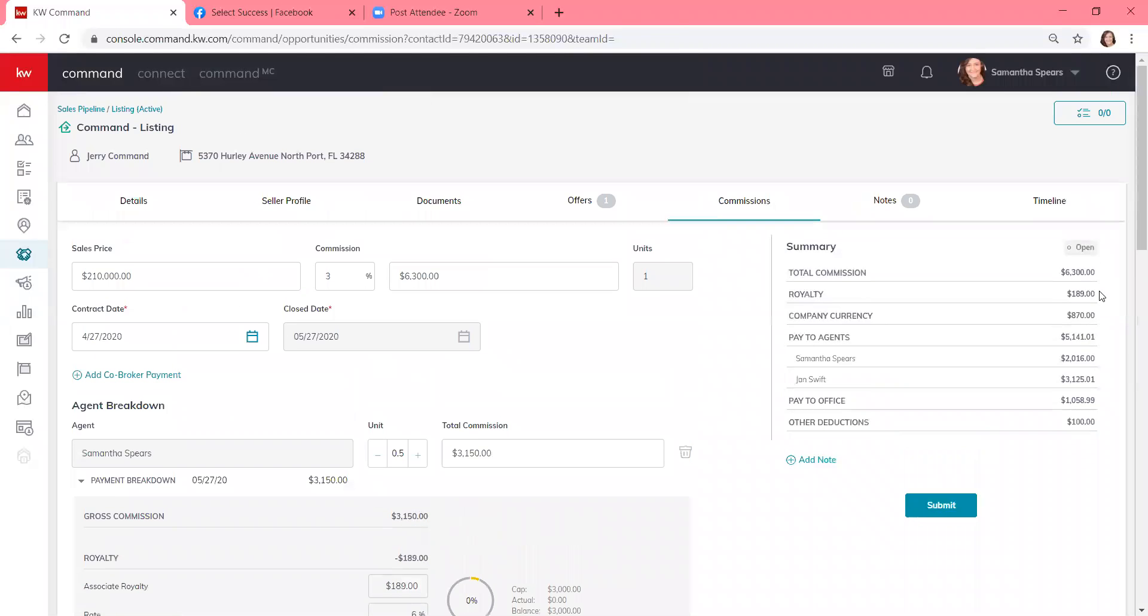
pyautogui.scroll(-1, 930, 489)
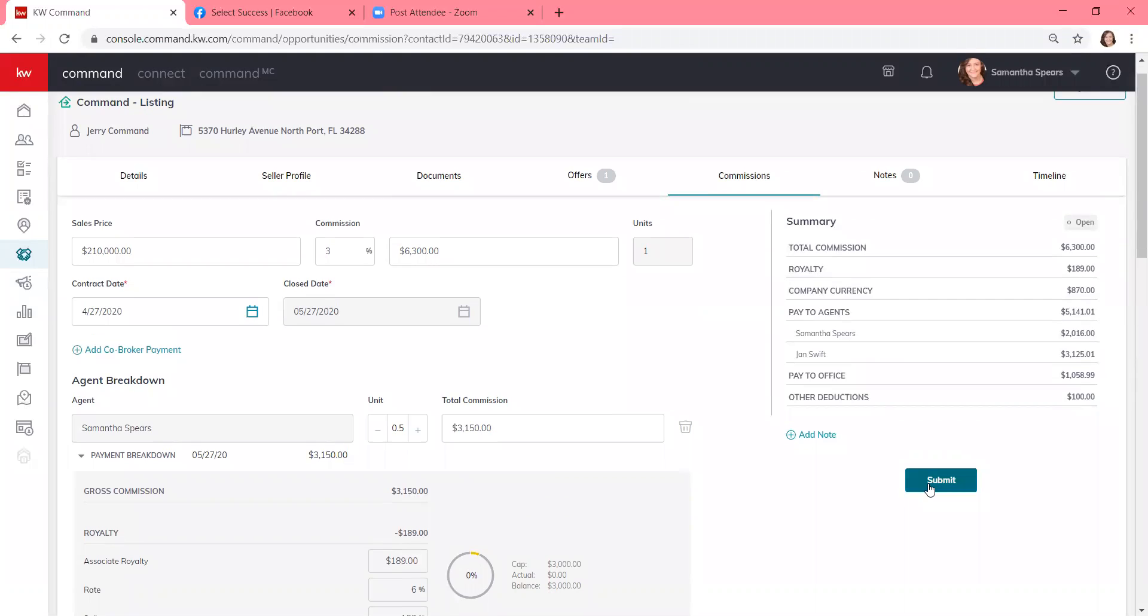